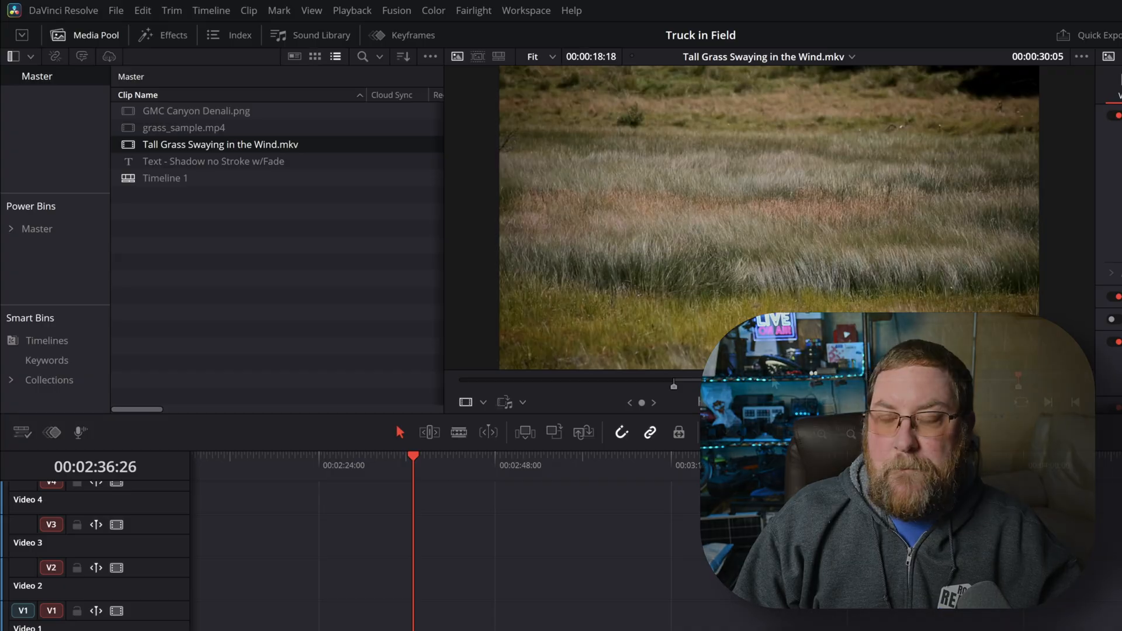
Mark an In point at 00:00:12:16 and an Out point at 00:00:14:13 on the tall grass source clip
left_click(675, 380)
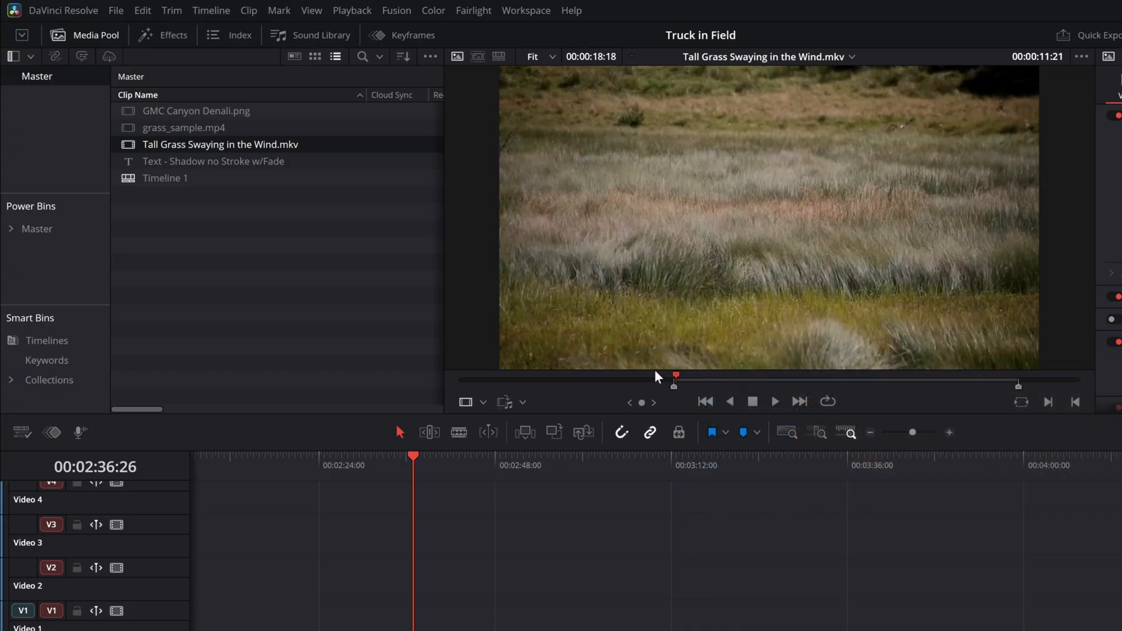
mouse_move(678, 382)
left_mouse_down()
mouse_move(667, 382)
mouse_move(694, 384)
left_mouse_up()
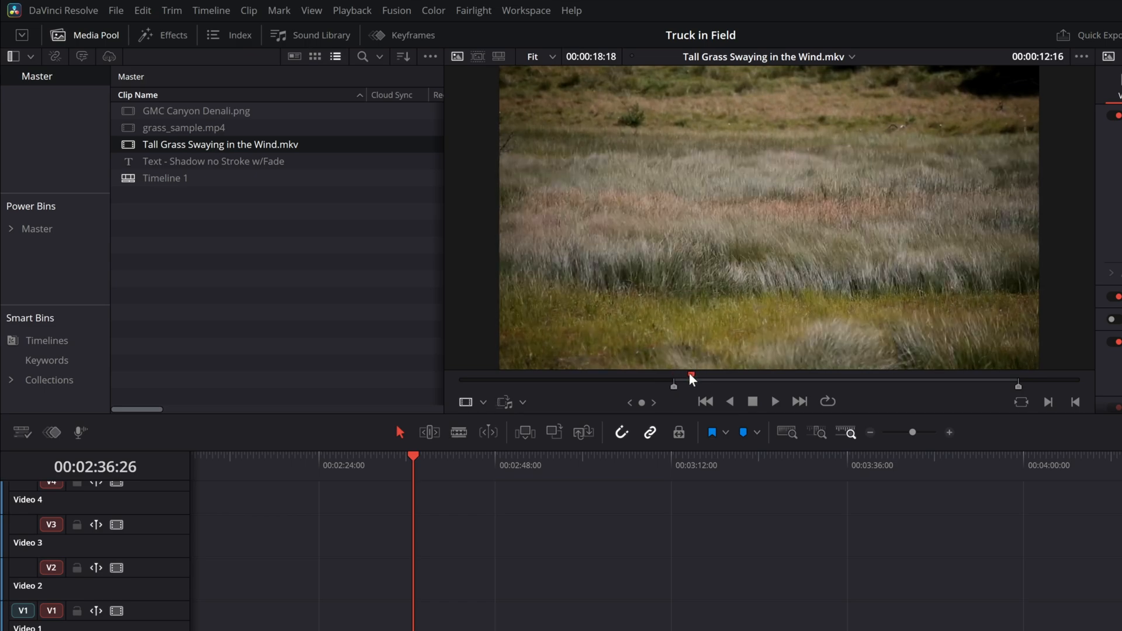
key("i")
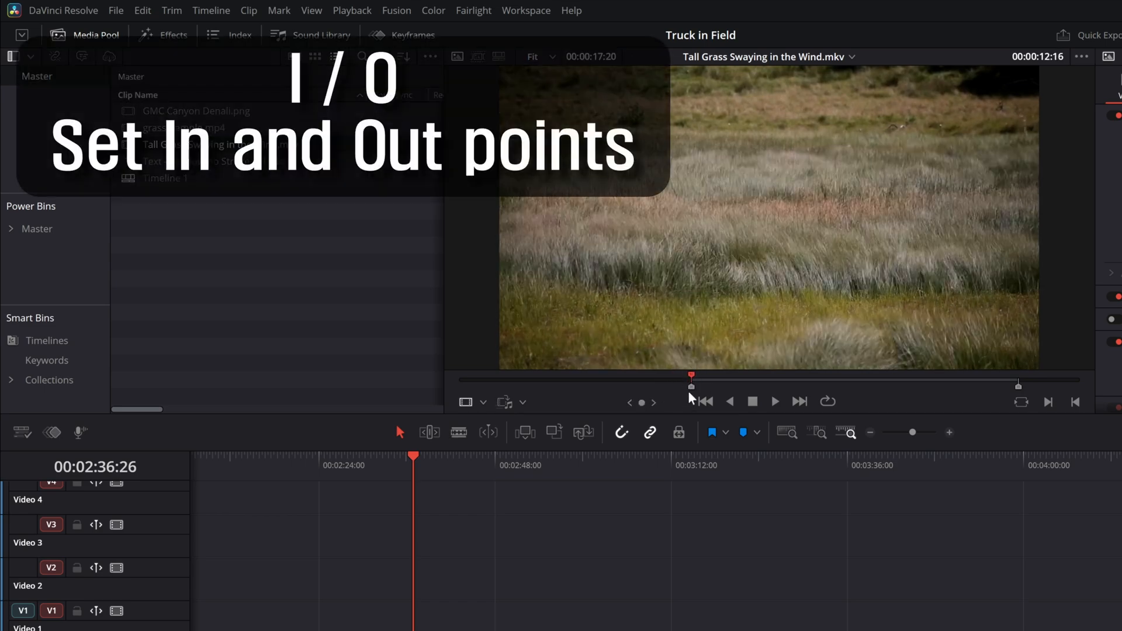
left_click(727, 379)
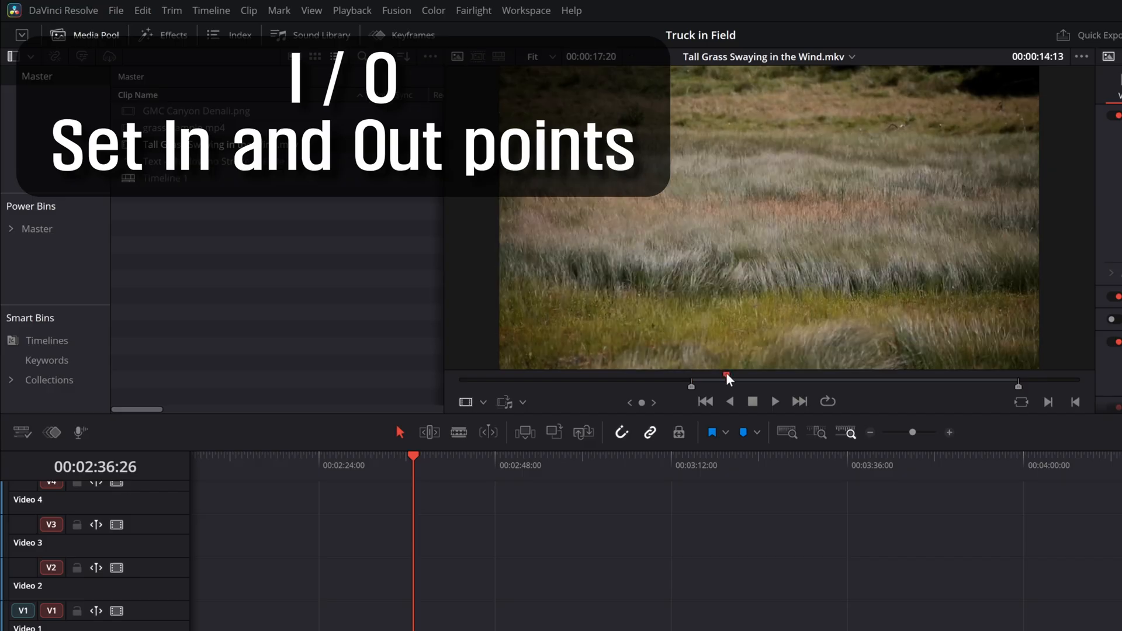
key("o")
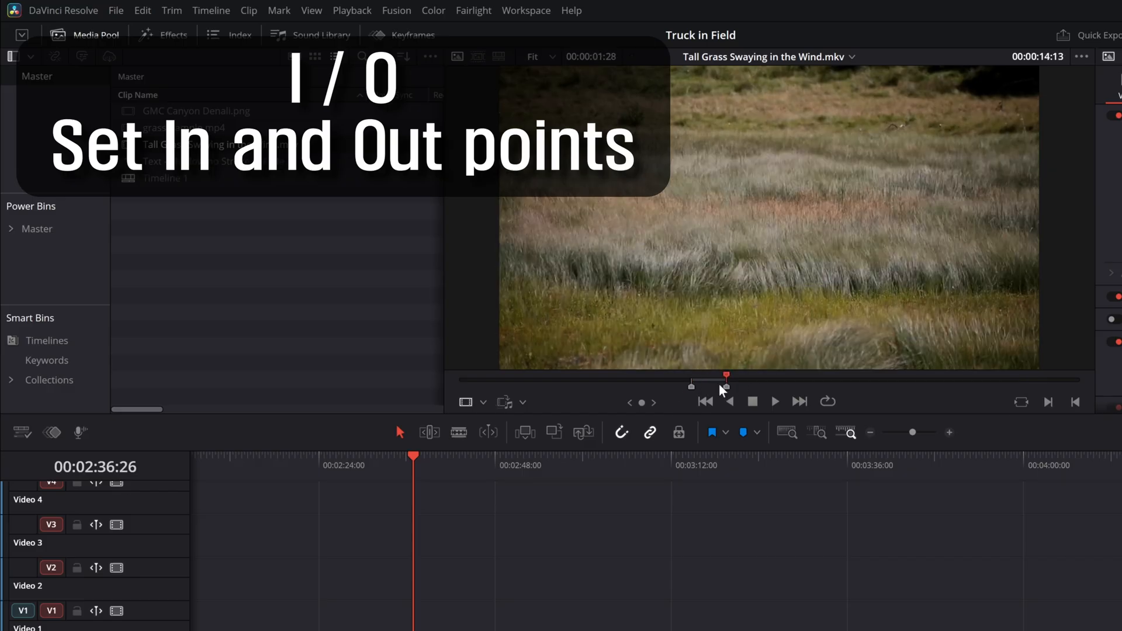
Set the grass clip's Out point near 29 seconds and its In point at 00:00:11:25
left_click_drag(728, 378, 1006, 383)
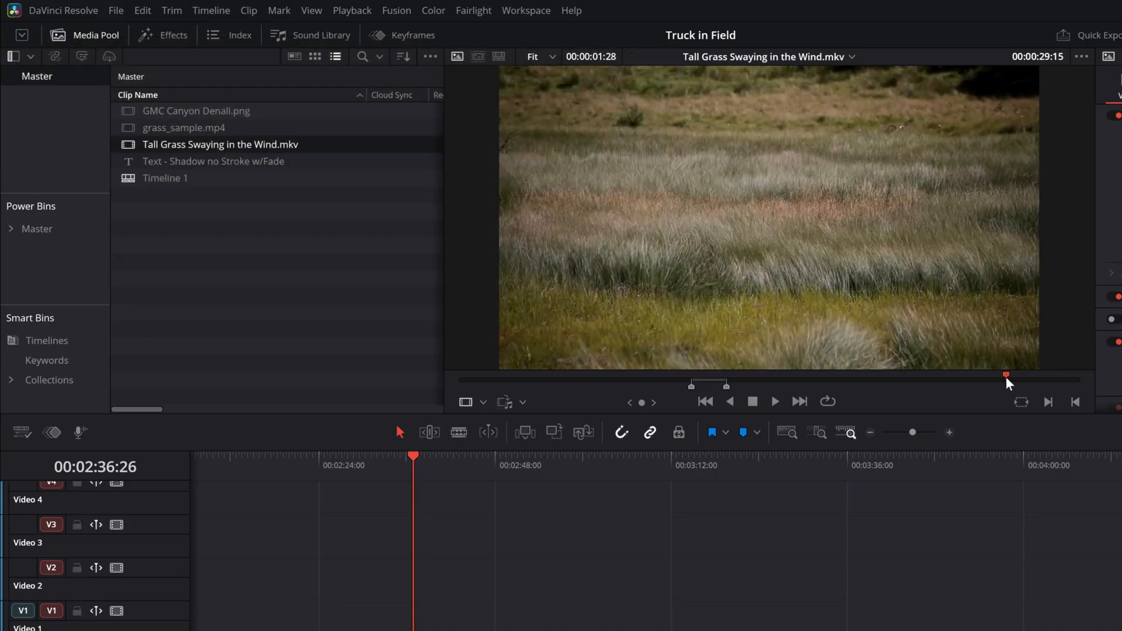
key("o")
mouse_move(693, 378)
left_mouse_down()
mouse_move(669, 376)
mouse_move(679, 376)
left_mouse_up()
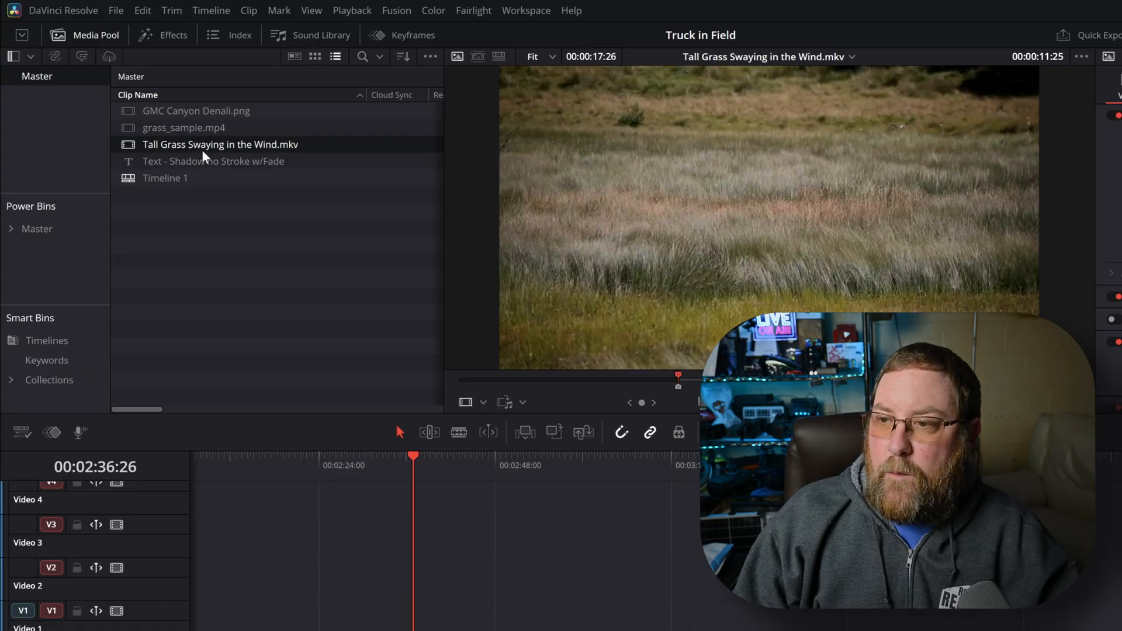
Place the marked grass clip on Video 1 at the playhead and GMC Canyon Denali.png above it on Video 2, extended to equal length
left_click_drag(195, 153, 407, 622)
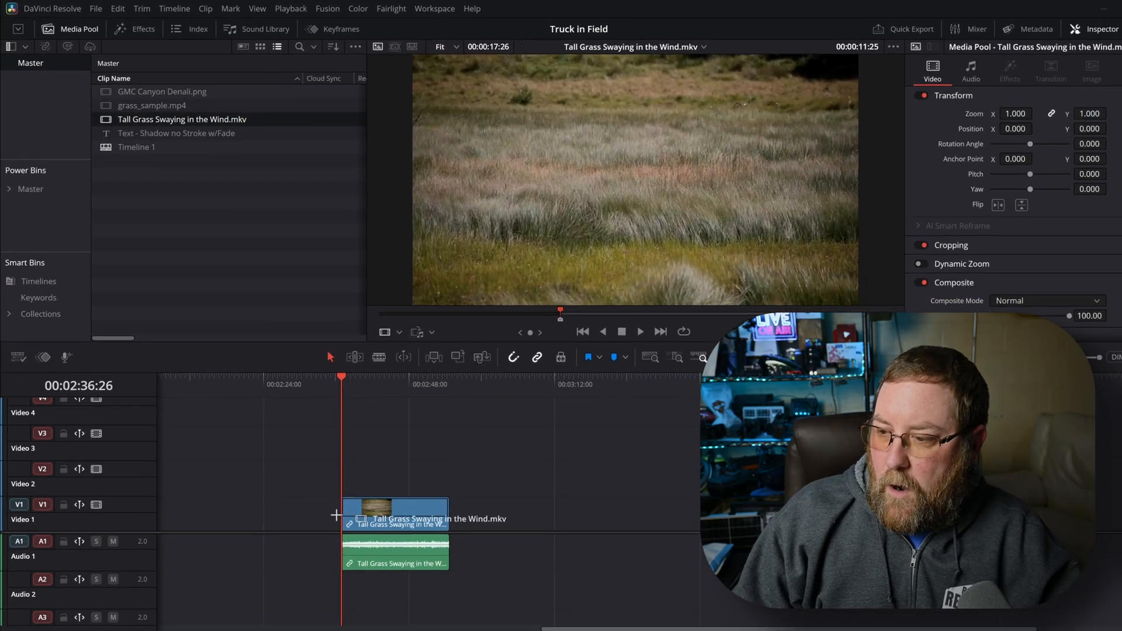
left_click_drag(336, 515, 337, 515)
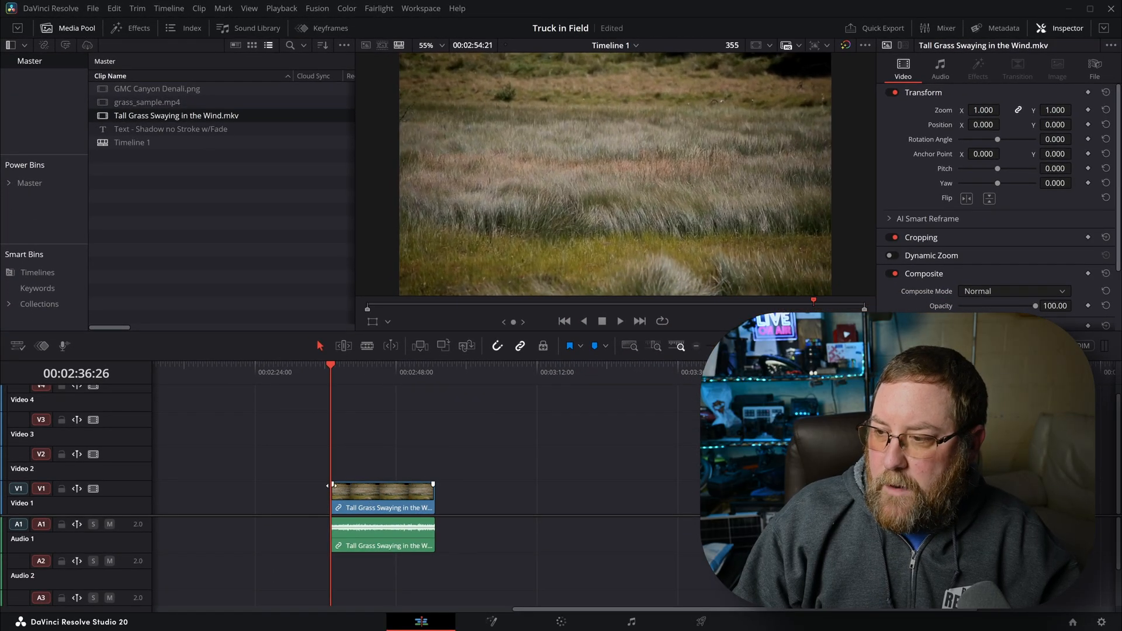
left_click_drag(178, 92, 331, 458)
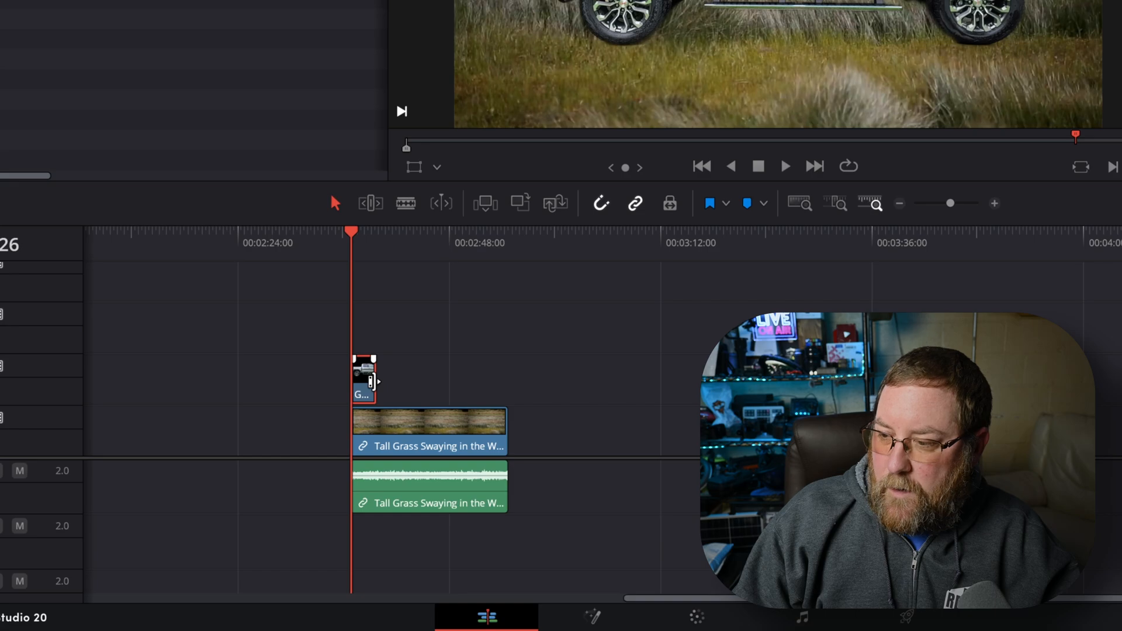
left_click_drag(372, 381, 507, 382)
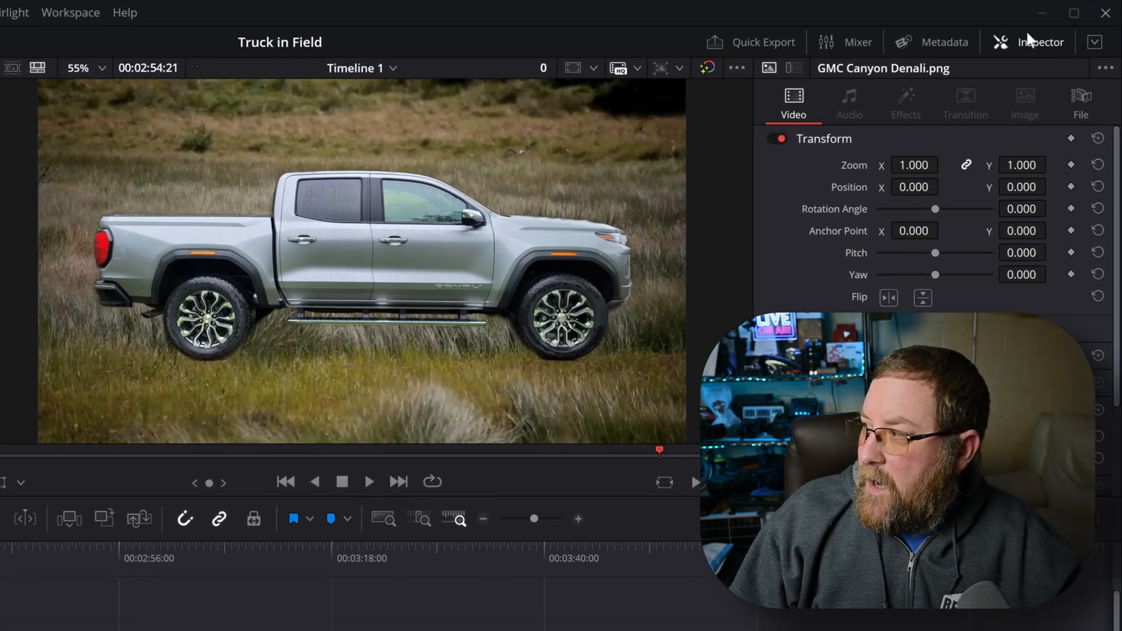
Move the truck image down in the frame by giving it a negative Y position
left_click(1029, 39)
left_click(1029, 38)
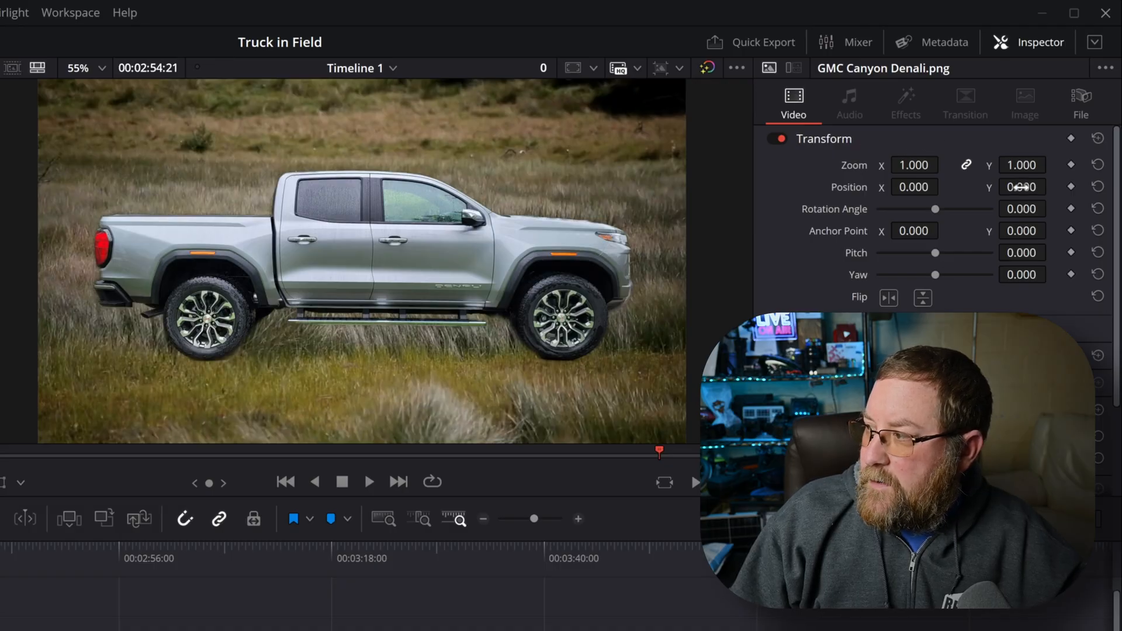
mouse_move(1021, 187)
left_mouse_down()
mouse_move(1046, 188)
mouse_move(993, 187)
mouse_move(1053, 186)
mouse_move(1019, 191)
left_mouse_up()
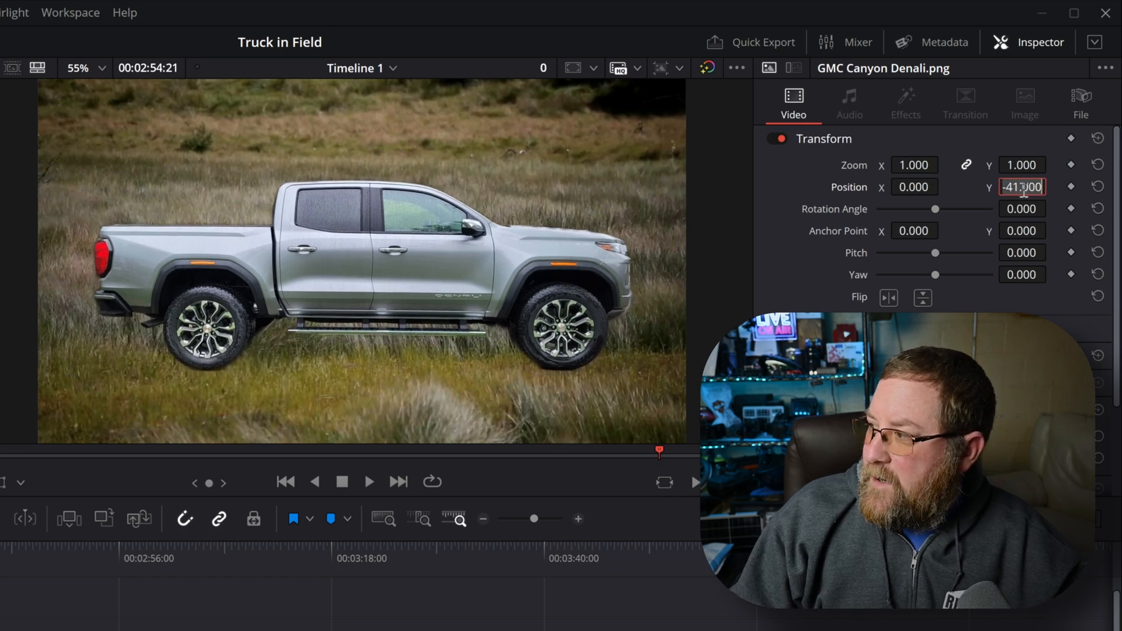
key("BackSpace")
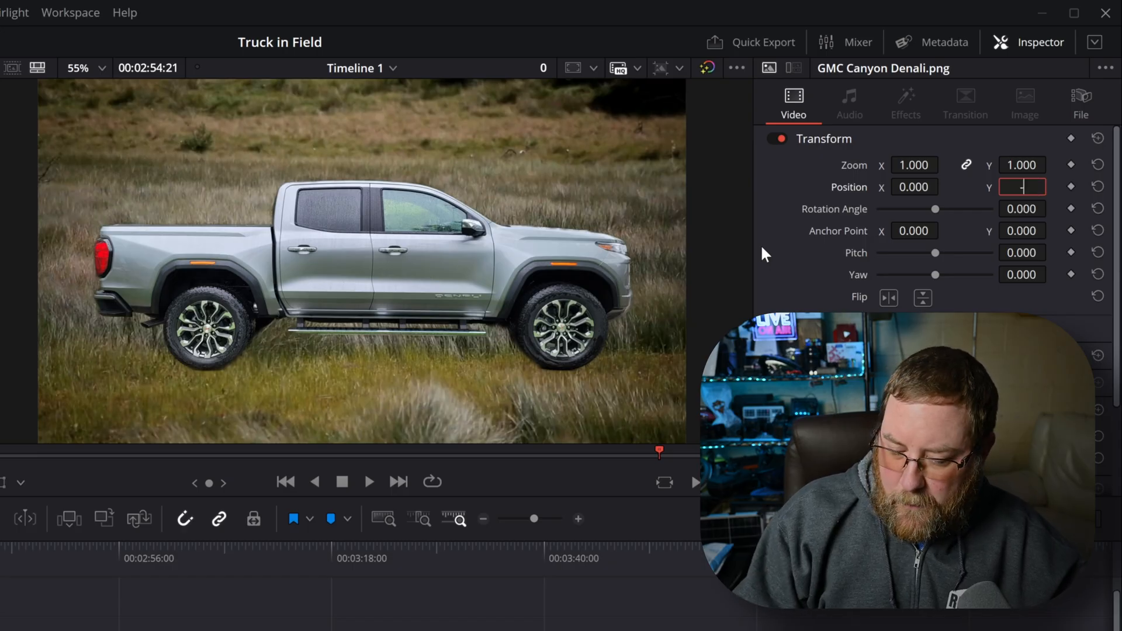
key("Return")
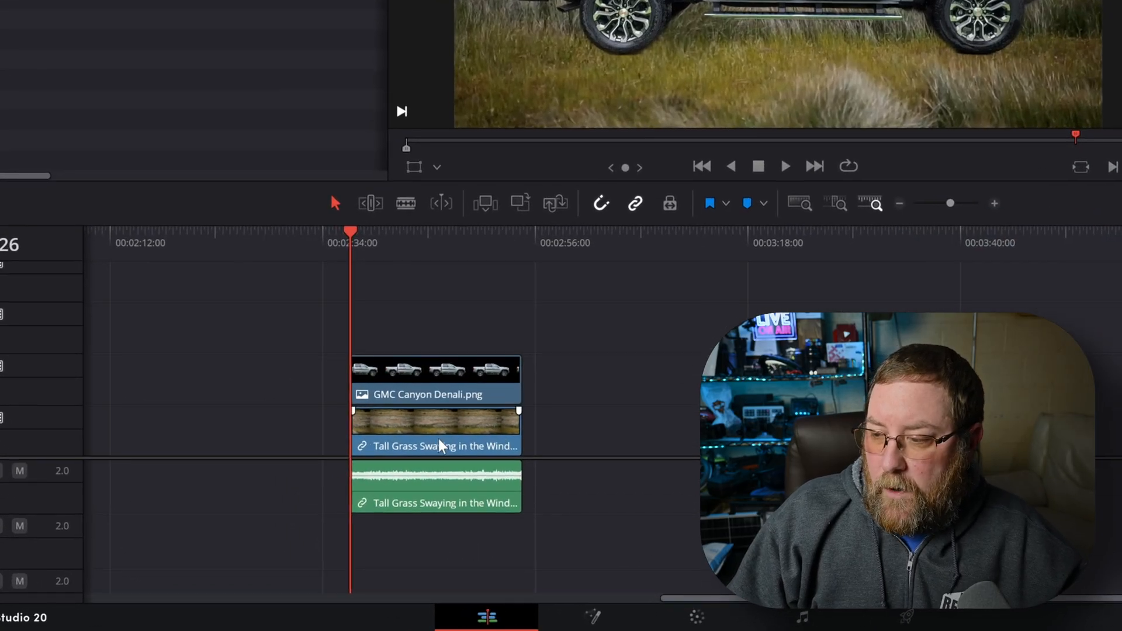
Duplicate the grass video without its audio onto Video 3, directly above the truck image
left_click(435, 439)
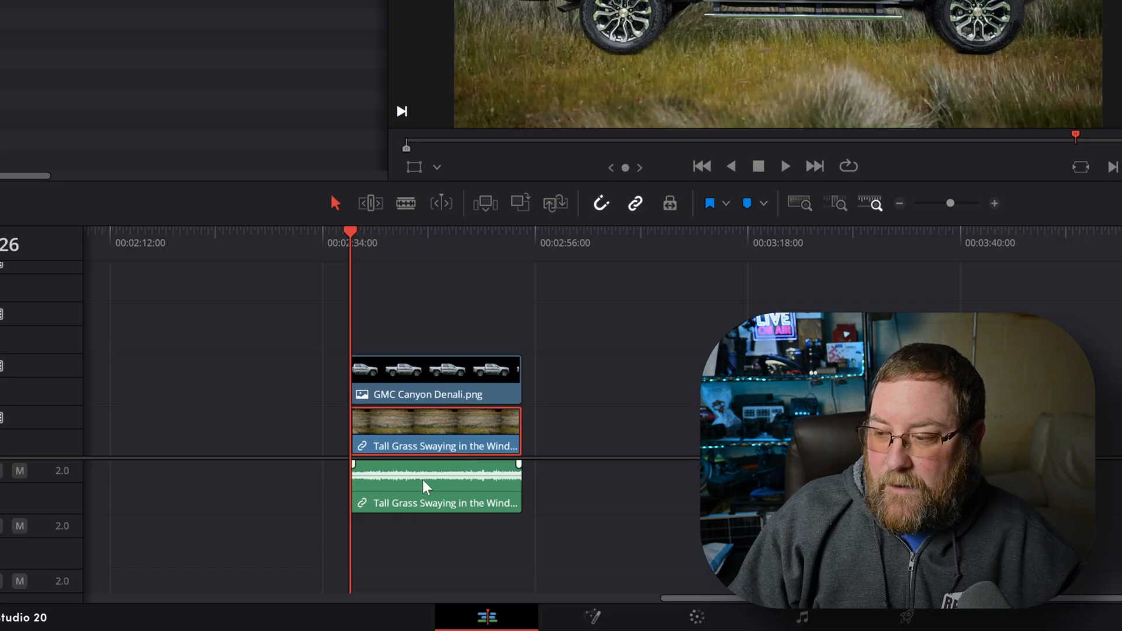
left_click_drag(419, 430, 421, 325)
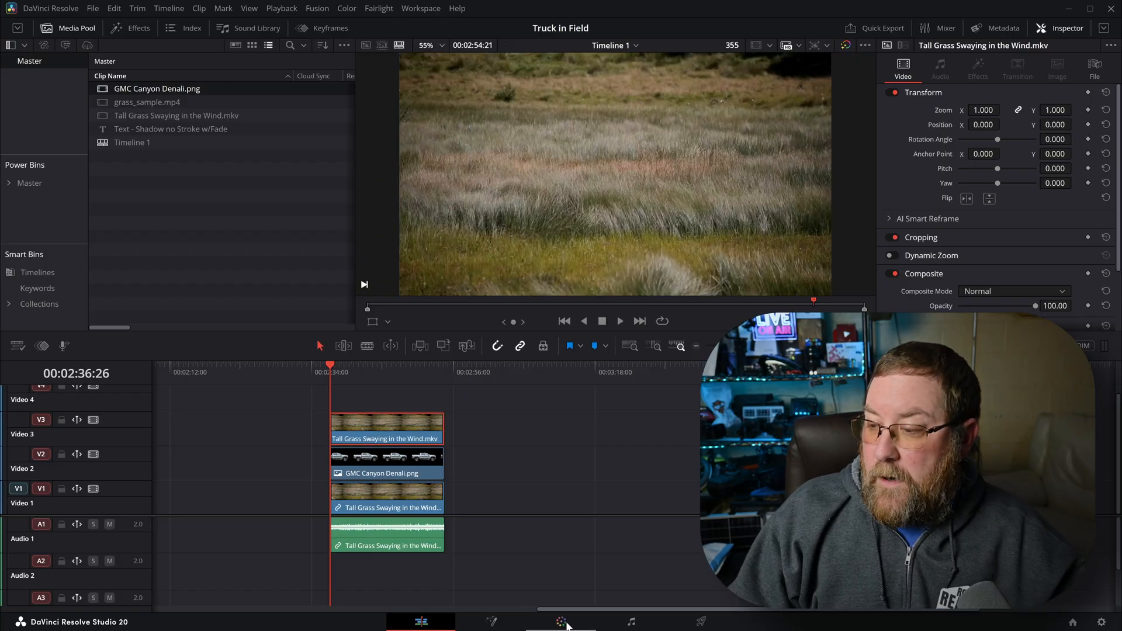
On the Color page, add an alpha output for the top grass clip, connect node 01 to it, and fit the viewer
left_click(563, 622)
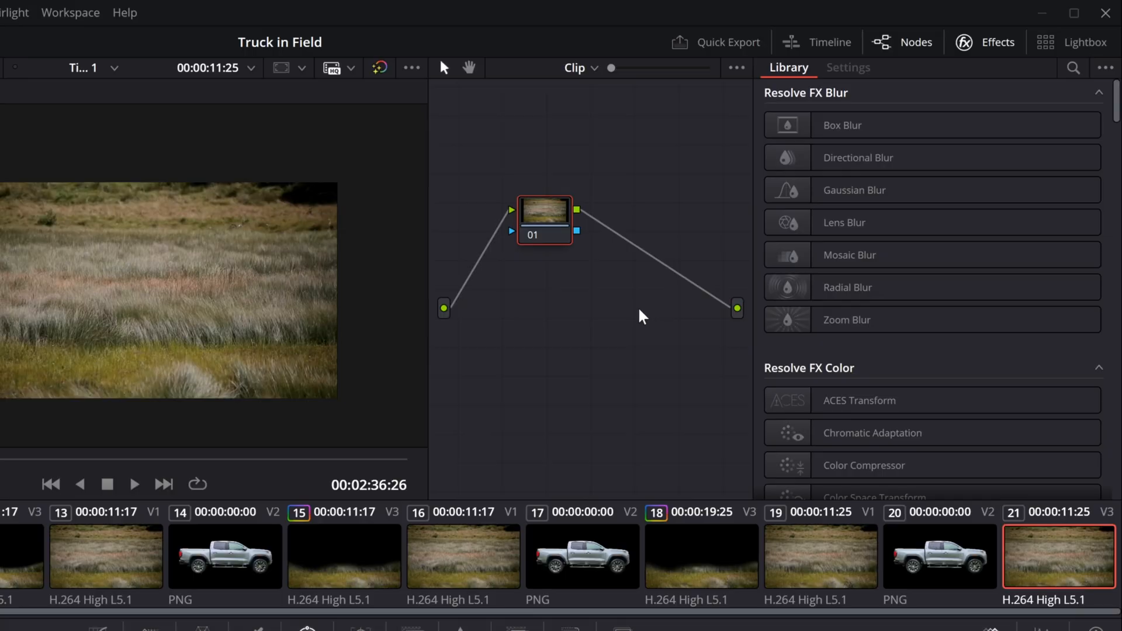
right_click(640, 332)
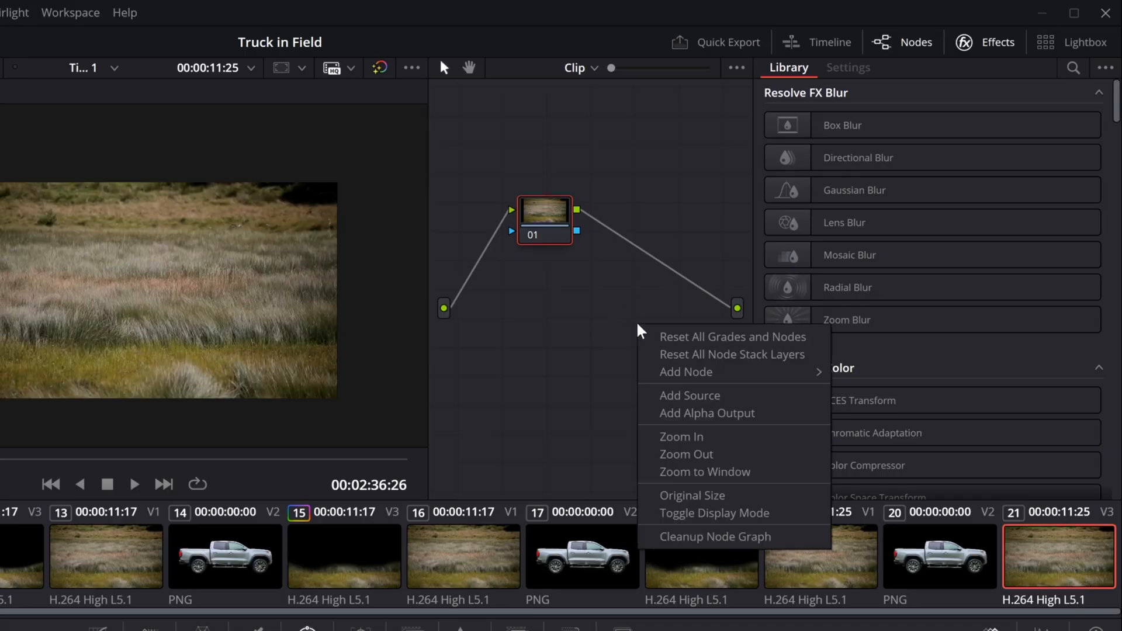
left_click(675, 414)
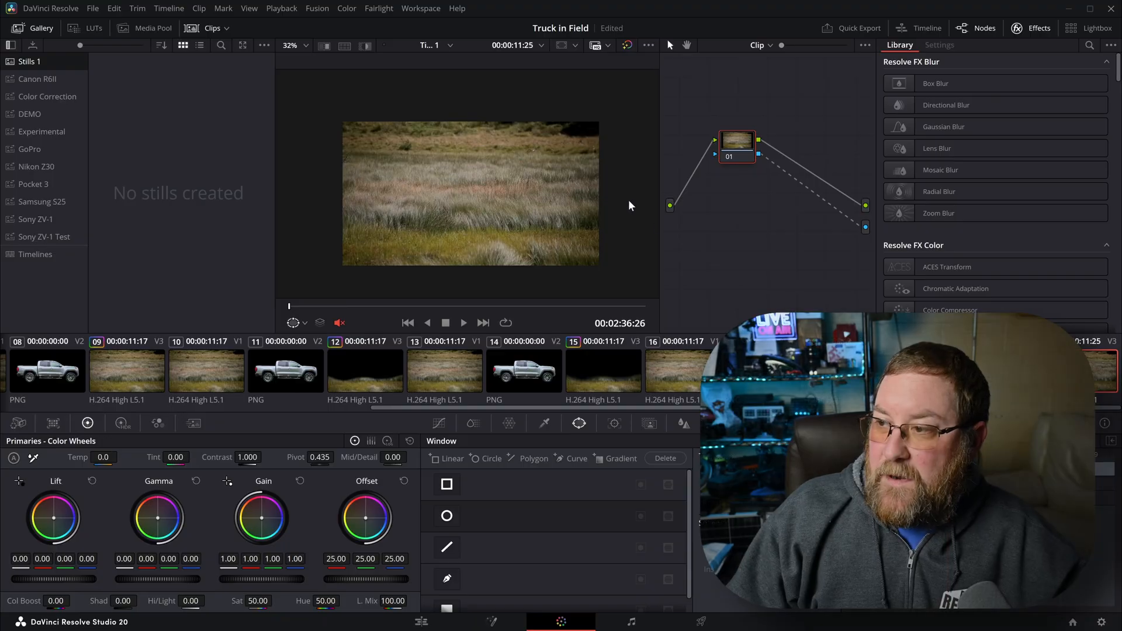
key("shift+z")
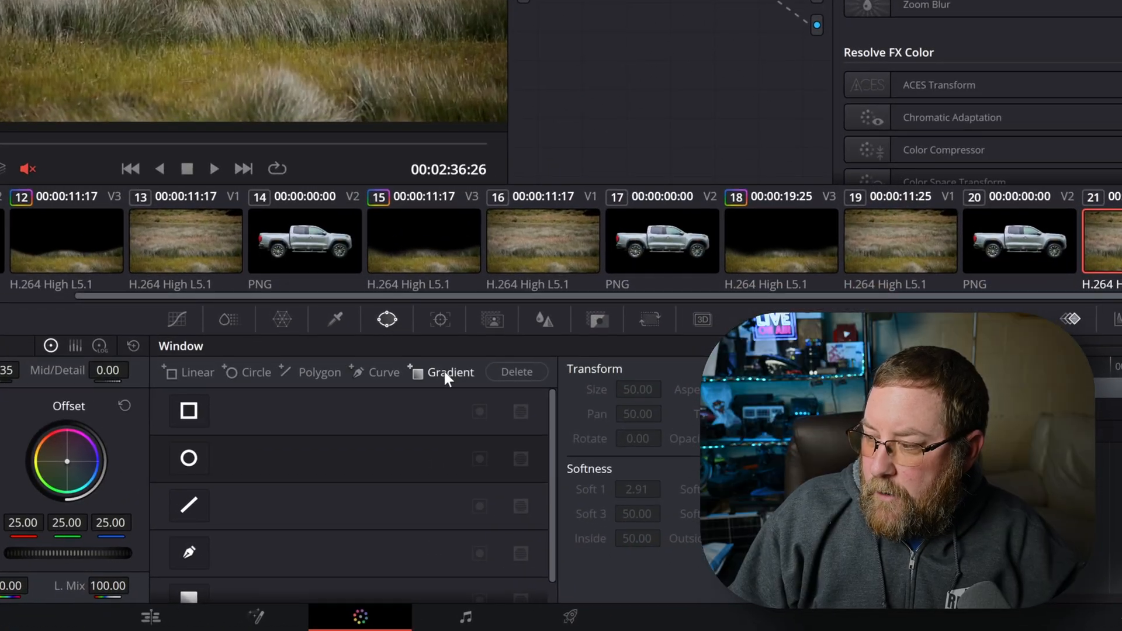
Add a gradient window, flip it to keep the lower grass, narrow its feather, and angle it across the rear wheel's base
left_click(445, 372)
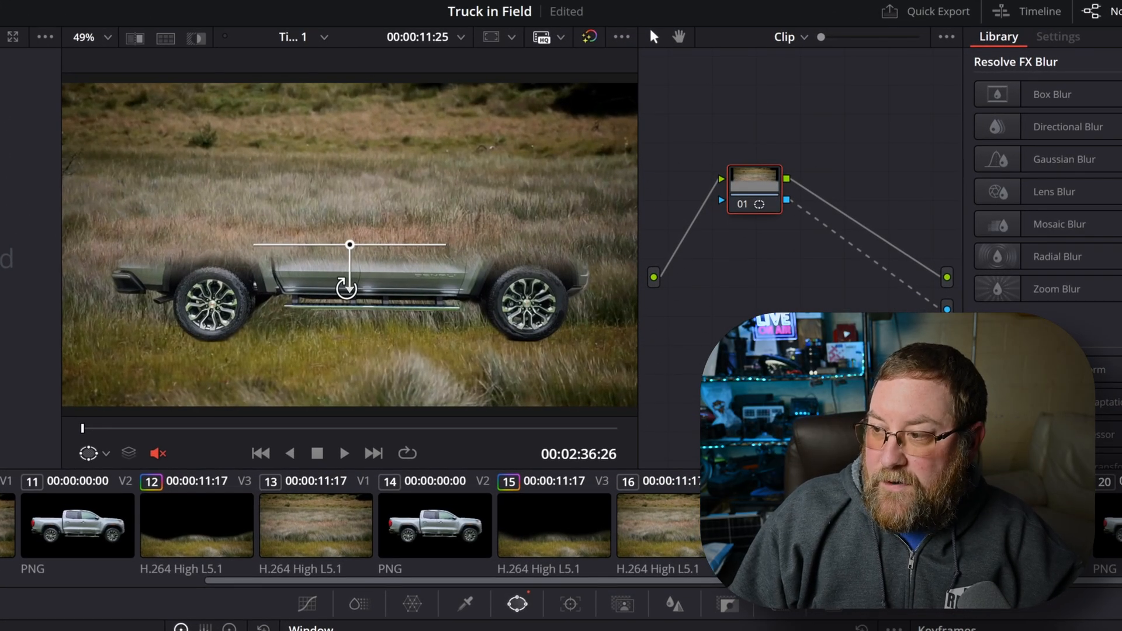
left_click_drag(346, 288, 350, 174)
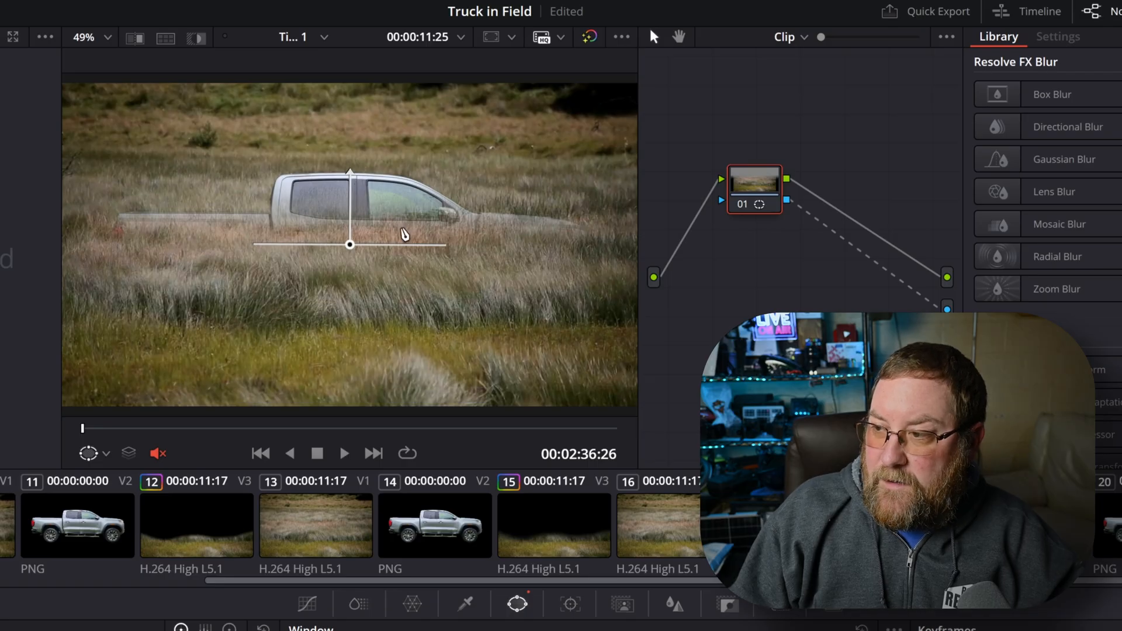
left_click_drag(351, 248, 356, 326)
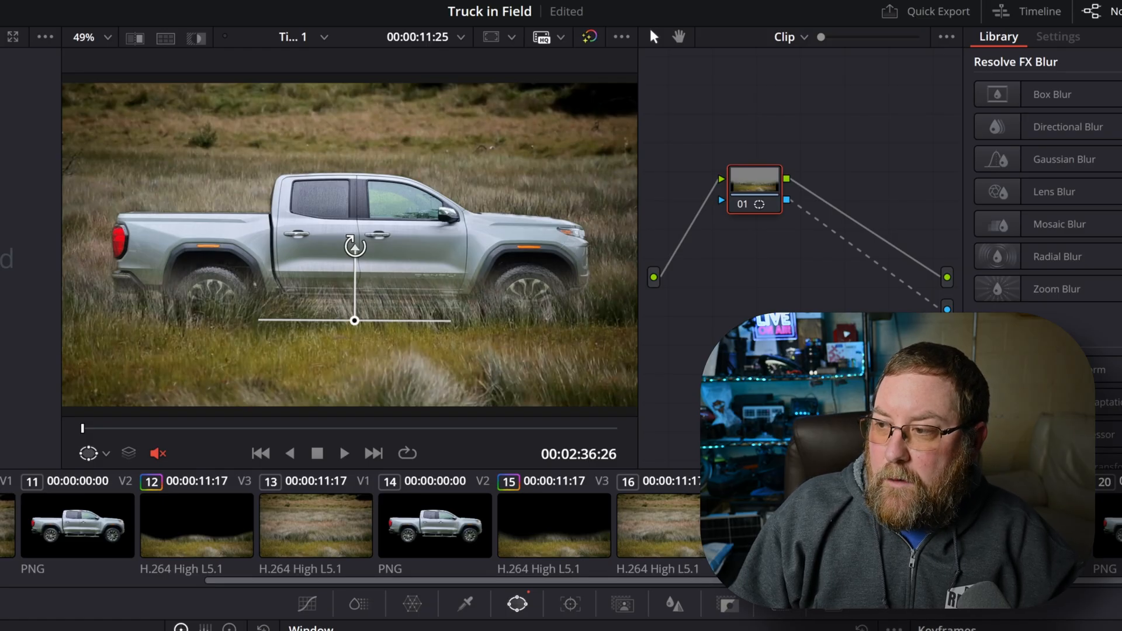
left_click_drag(355, 246, 354, 298)
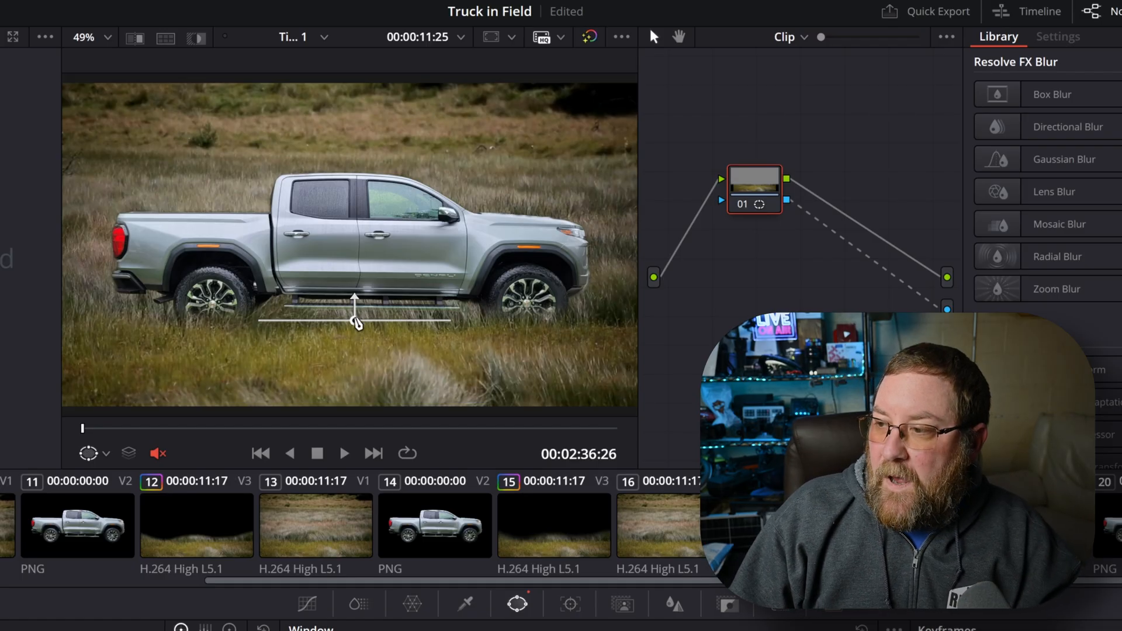
left_click_drag(356, 329, 214, 296)
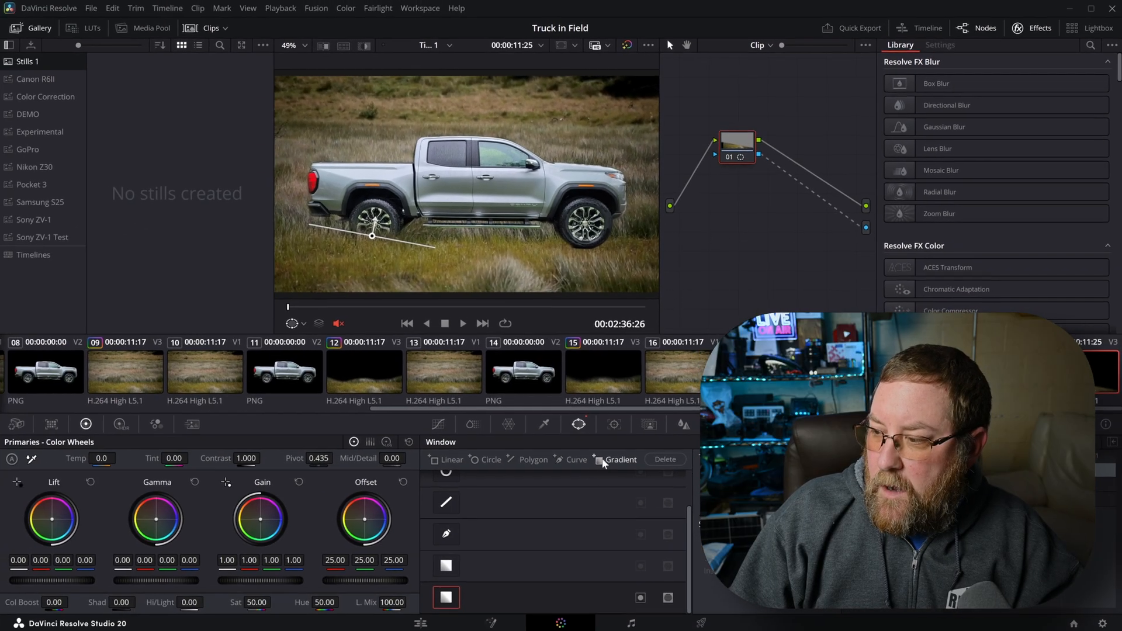
Add a second gradient window, flip it to keep the lower grass, and lower it to the truck's base with a slight tilt
left_click(603, 460)
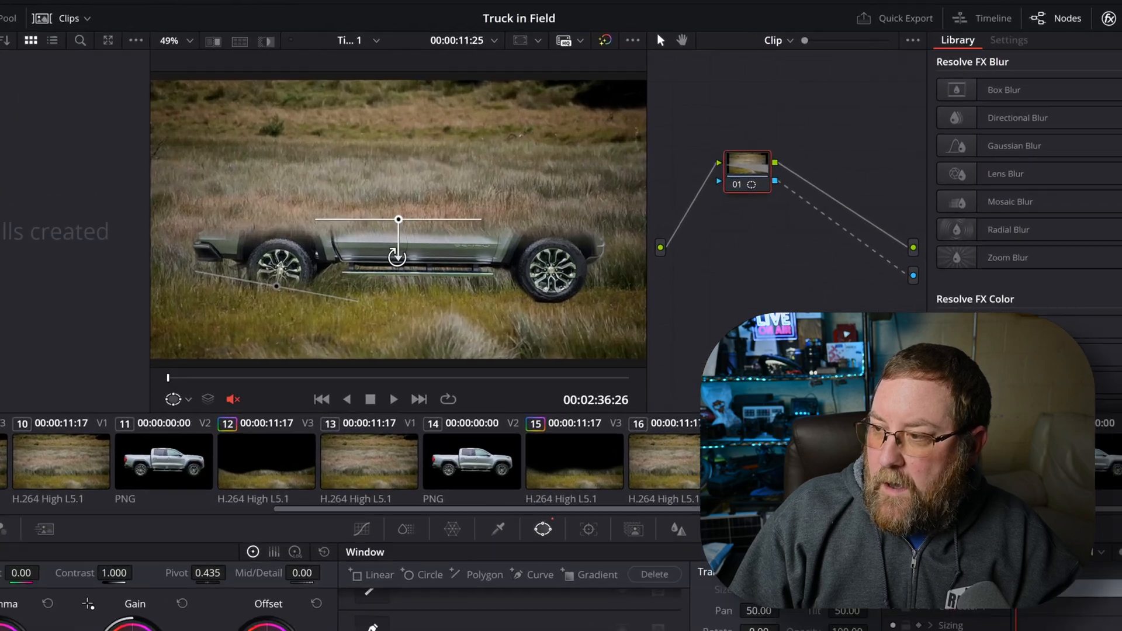
left_click_drag(396, 256, 399, 199)
left_click_drag(352, 248, 365, 296)
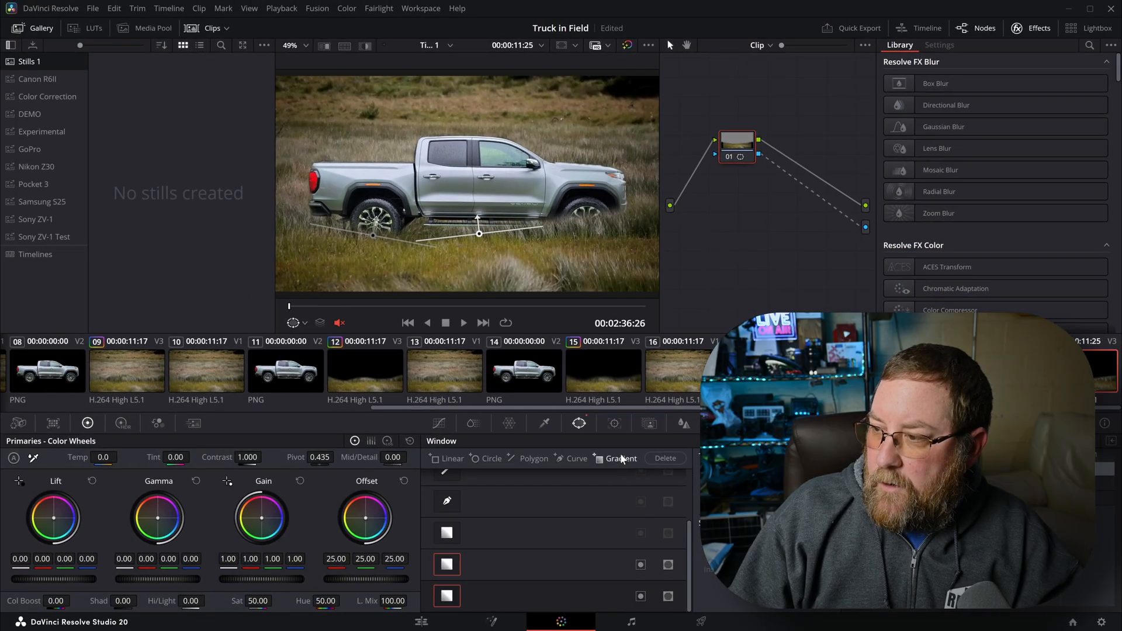
Add a third flipped gradient window and arrange the windows so grass covers the area under the running board and the front wheel's base
left_click(621, 459)
left_click_drag(467, 214, 471, 146)
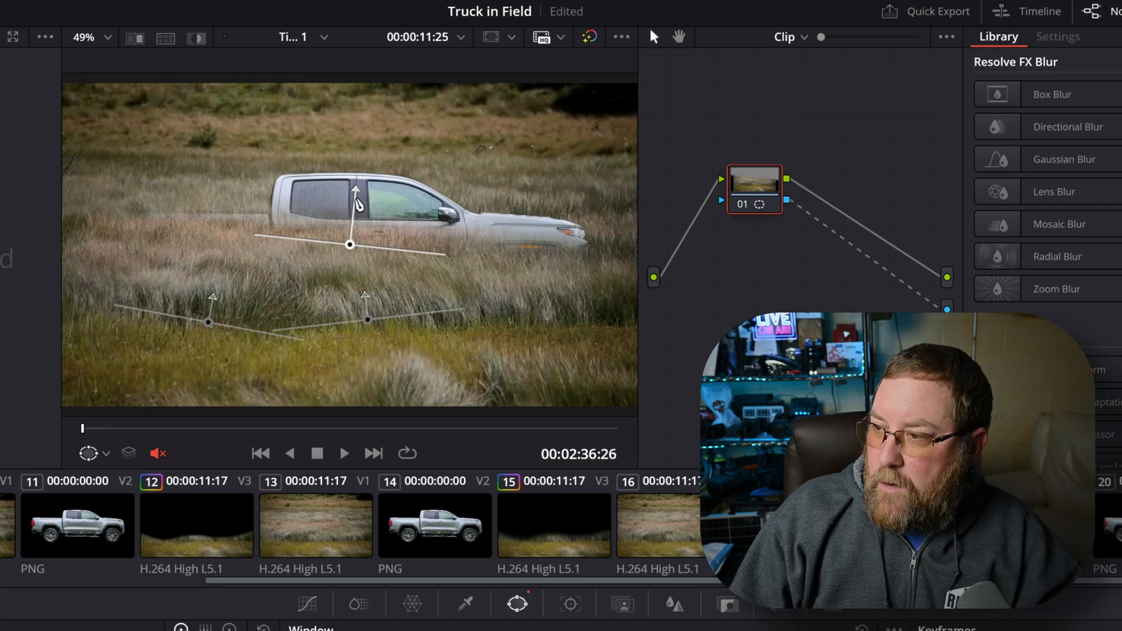
left_click_drag(359, 204, 543, 286)
left_click_drag(366, 296, 369, 297)
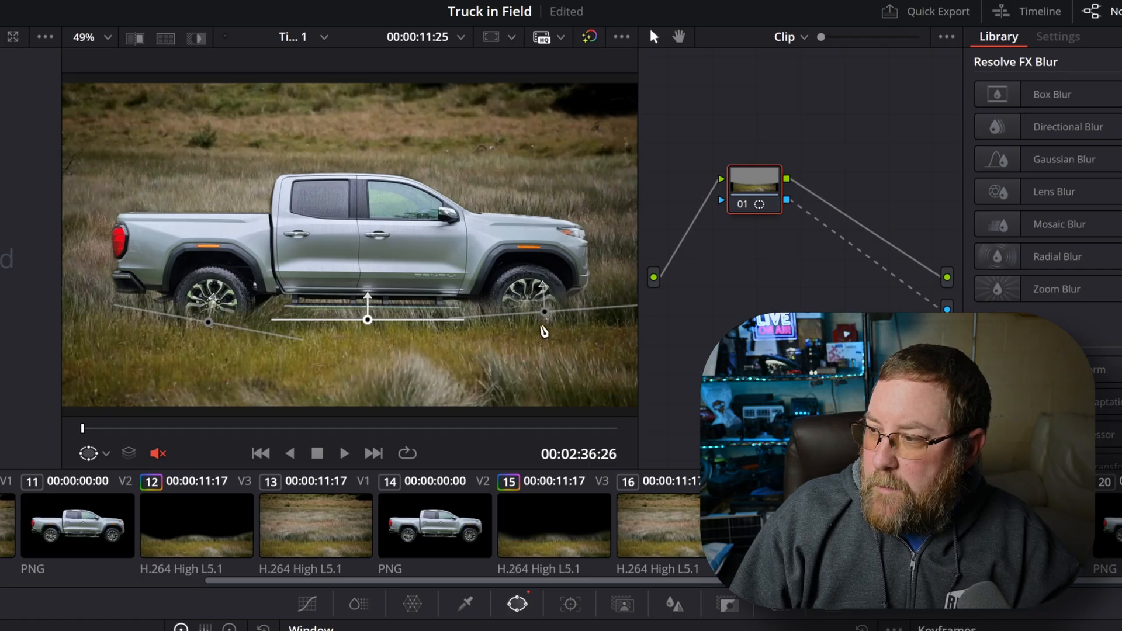
left_click(544, 319)
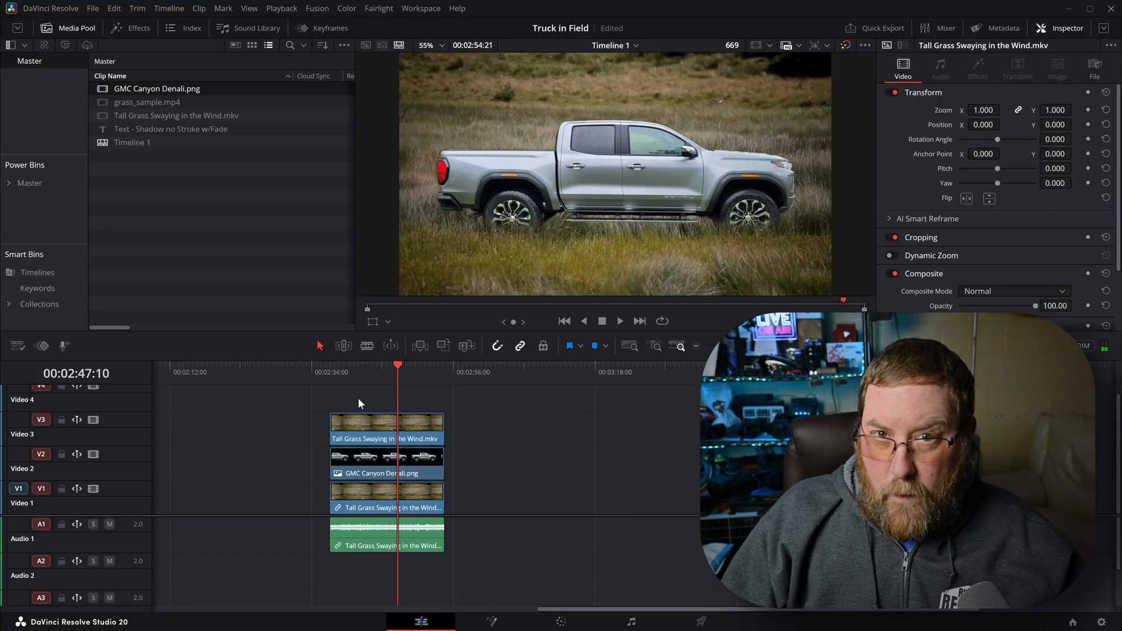
Duplicate the whole stack of grass, truck and audio clips further along the timeline, and park the playhead at the copy's start, 00:03:01:07
left_click_drag(490, 447, 301, 592)
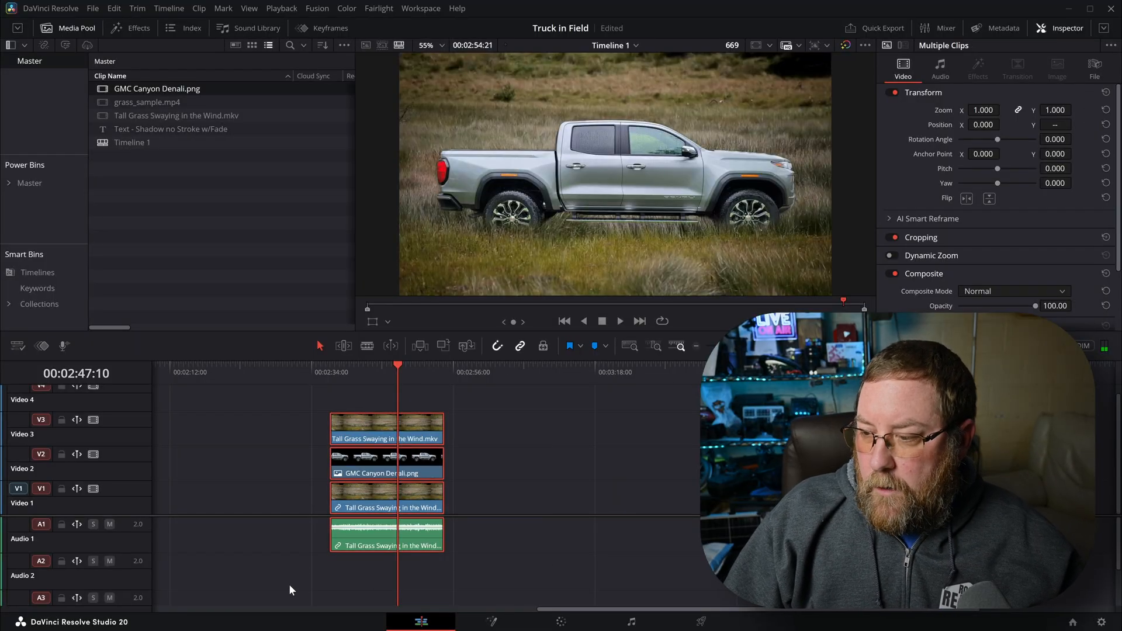
left_click_drag(356, 533, 513, 533)
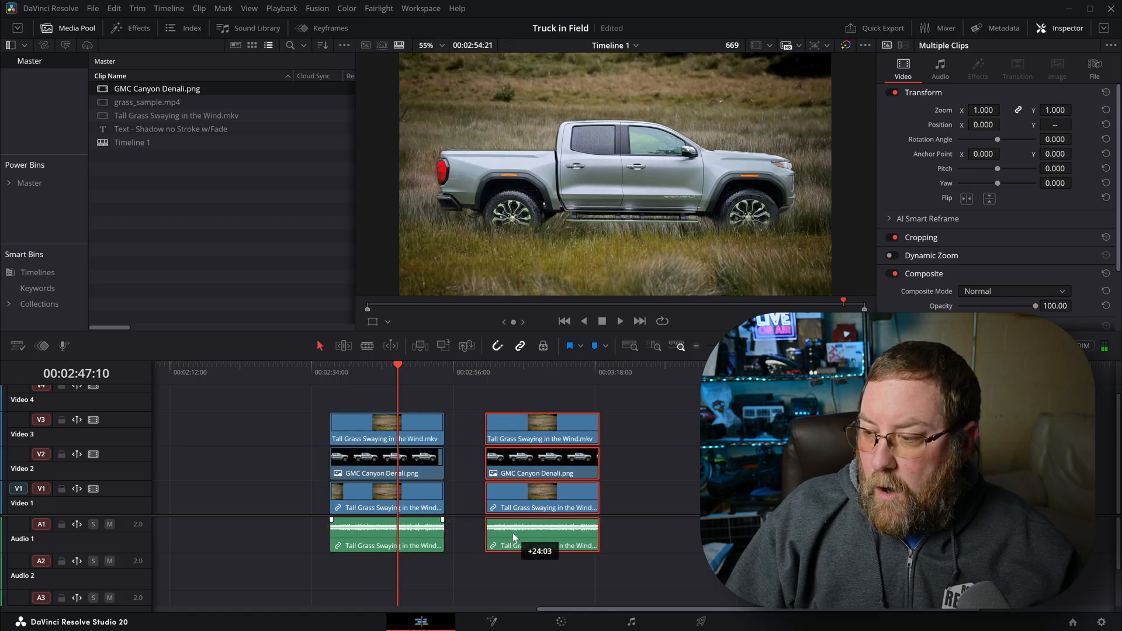
left_click(487, 374)
Reset the node grade of the copied top grass clip on the Color page
left_click(548, 433)
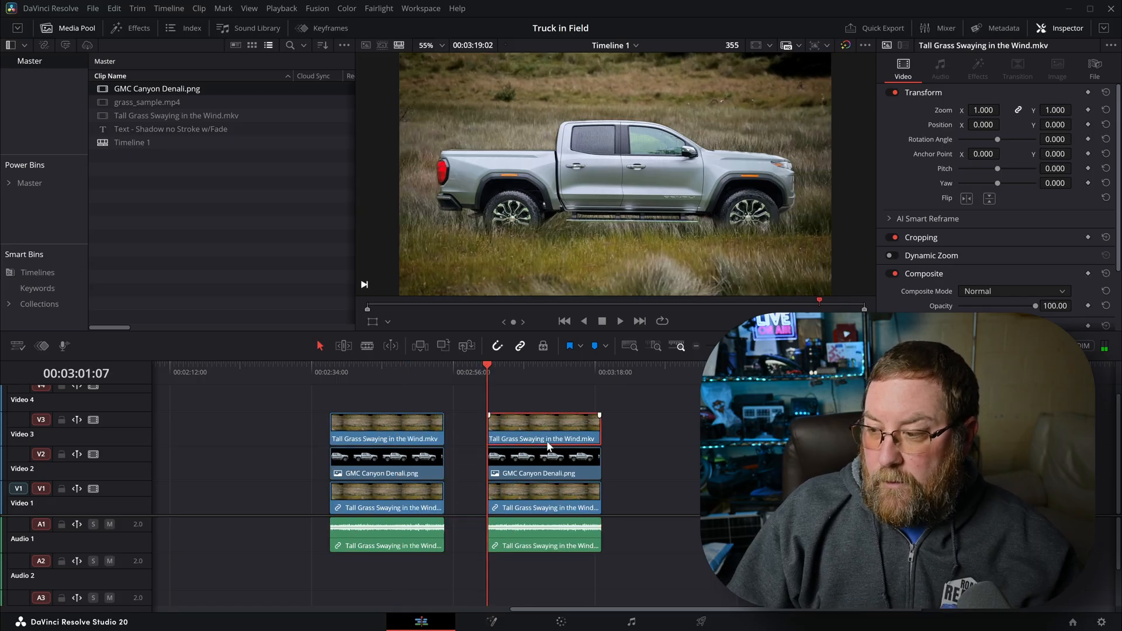
left_click(560, 621)
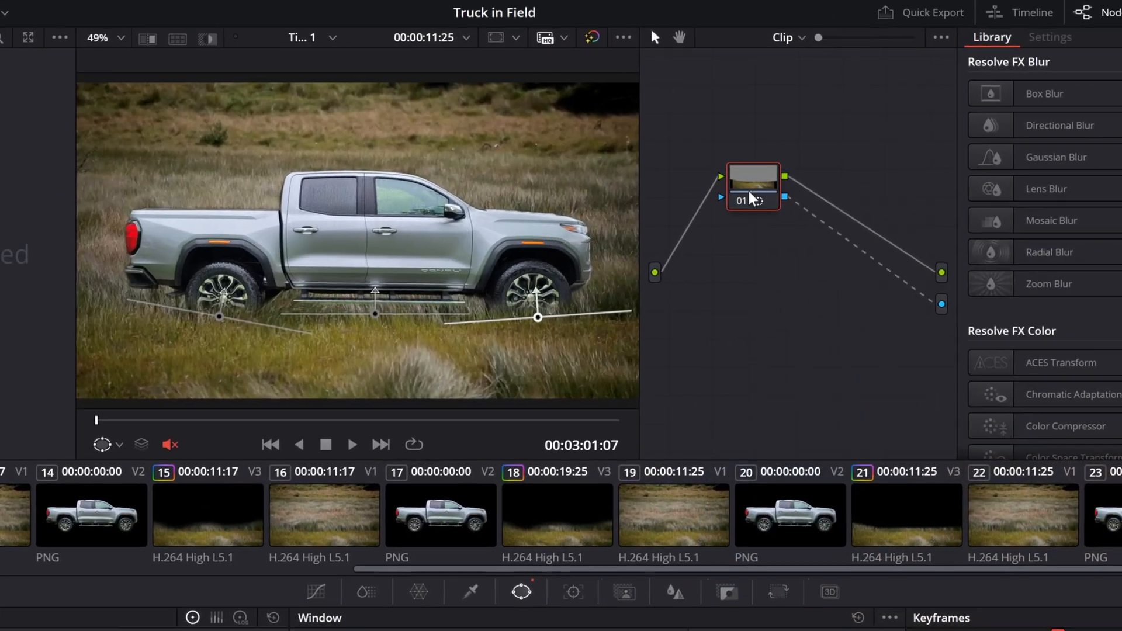
right_click(750, 192)
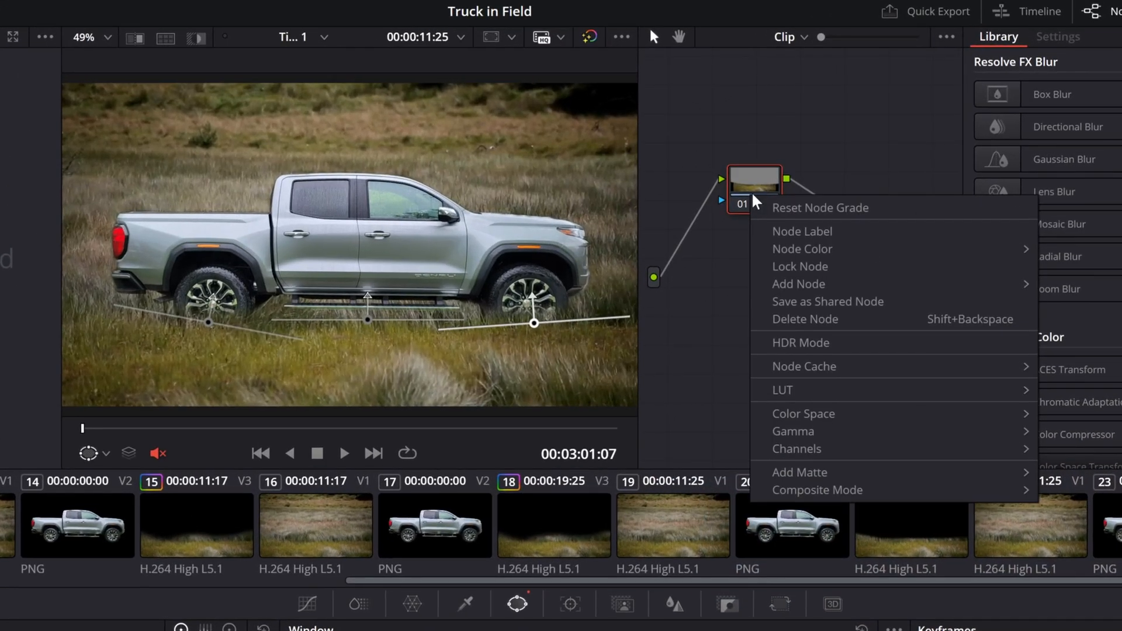
left_click(769, 207)
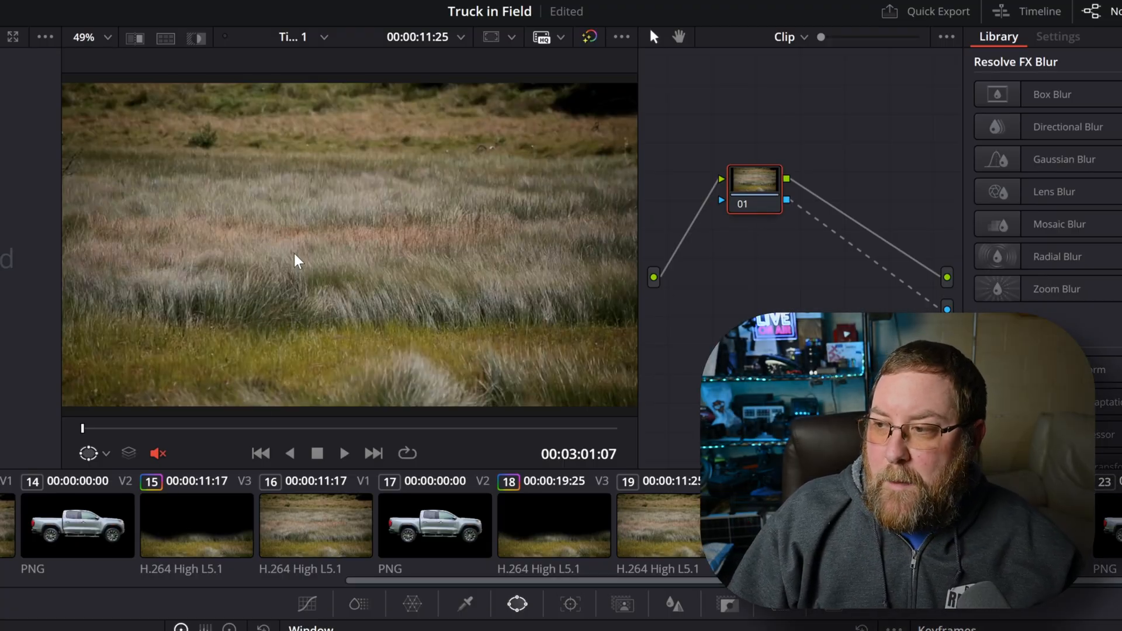
scroll(294, 254, "down", 3)
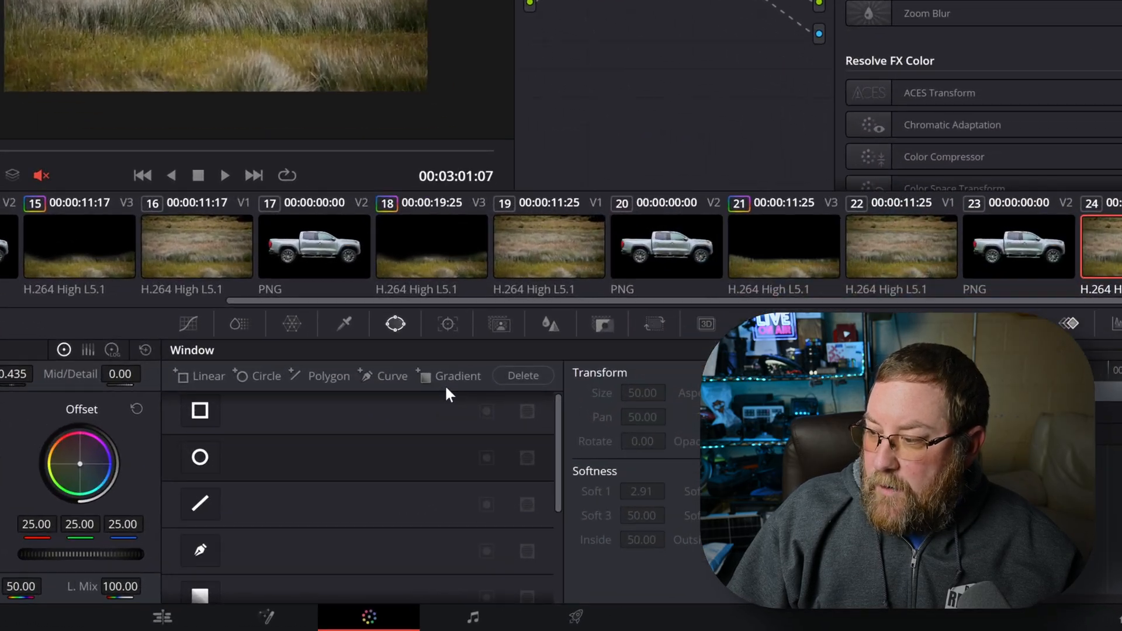
Draw a closed curve window along the truck's base and around the upper frame, and invert it to keep only the lower grass
left_click(377, 373)
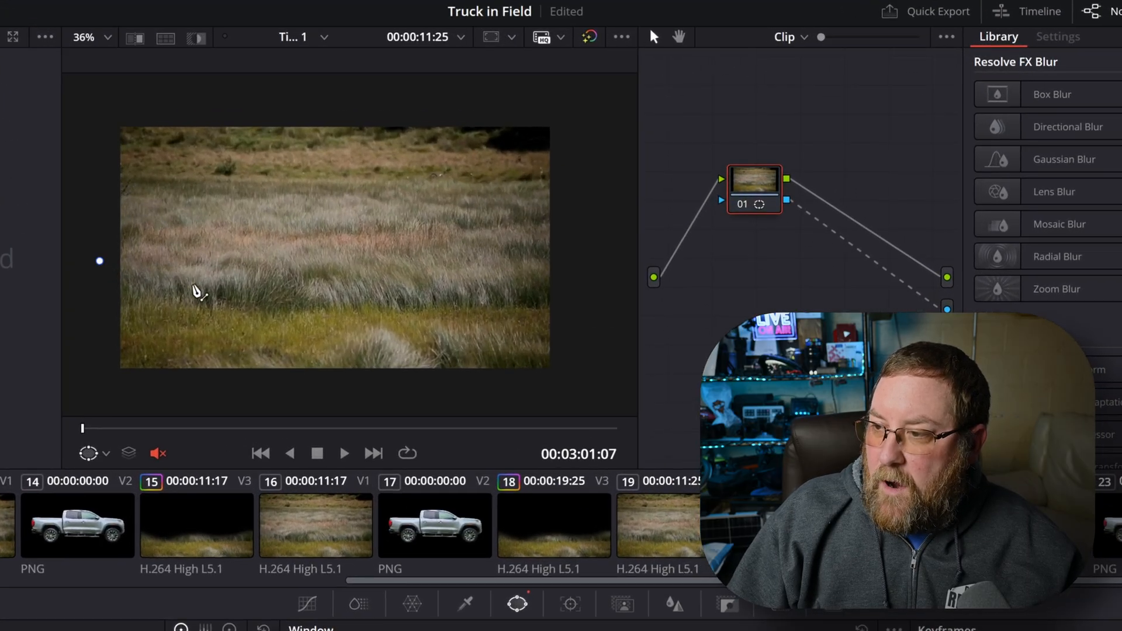
left_click(268, 280)
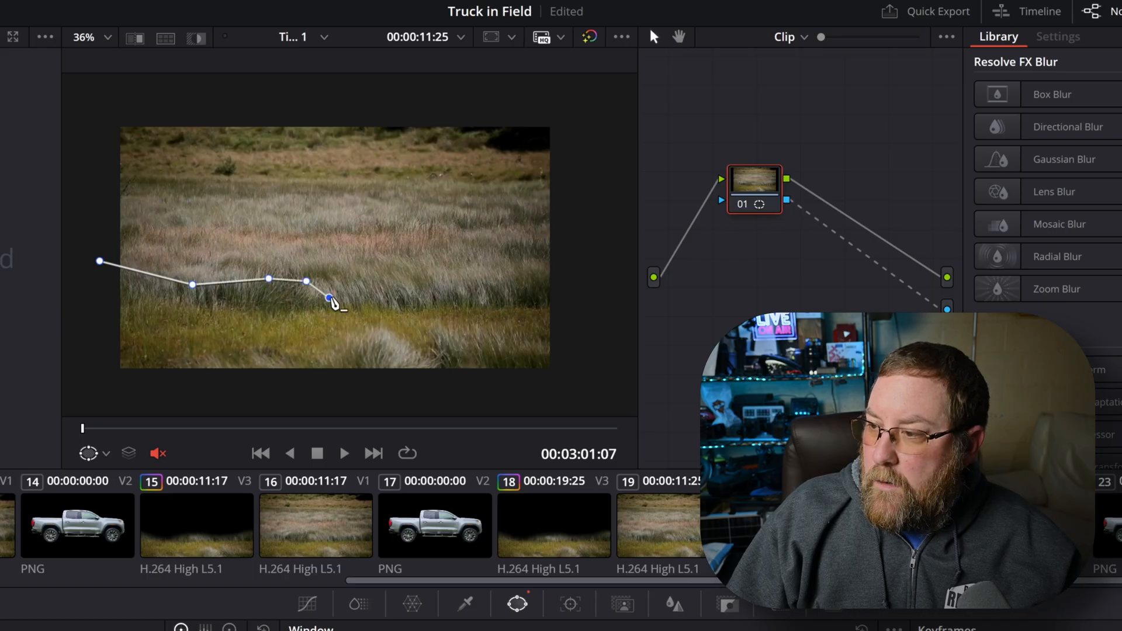
left_click(404, 297)
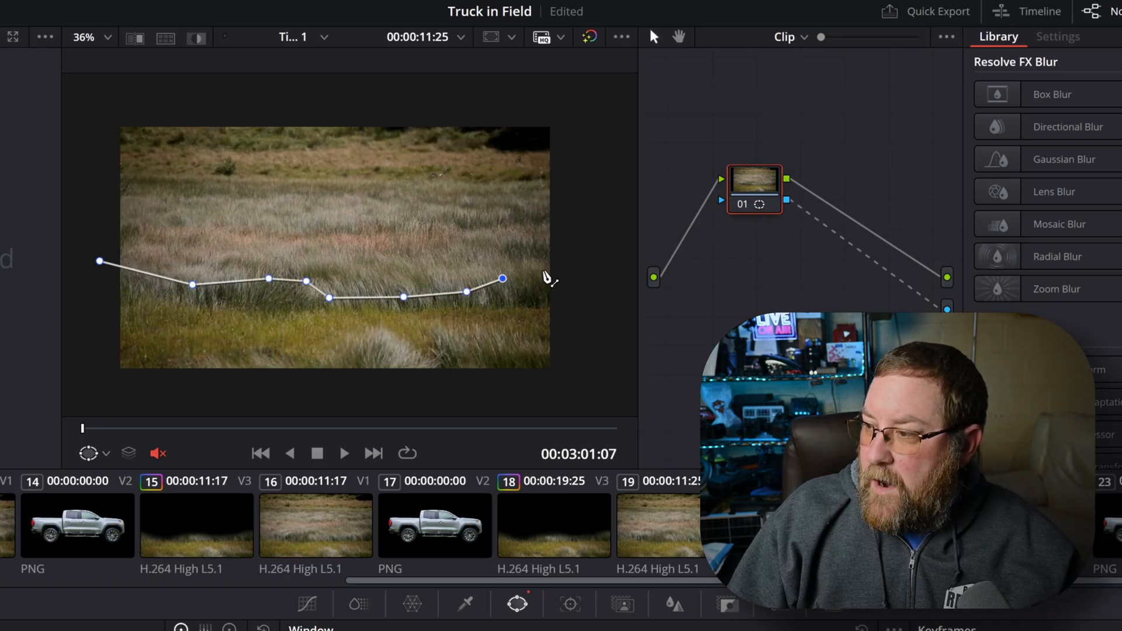
left_click(566, 100)
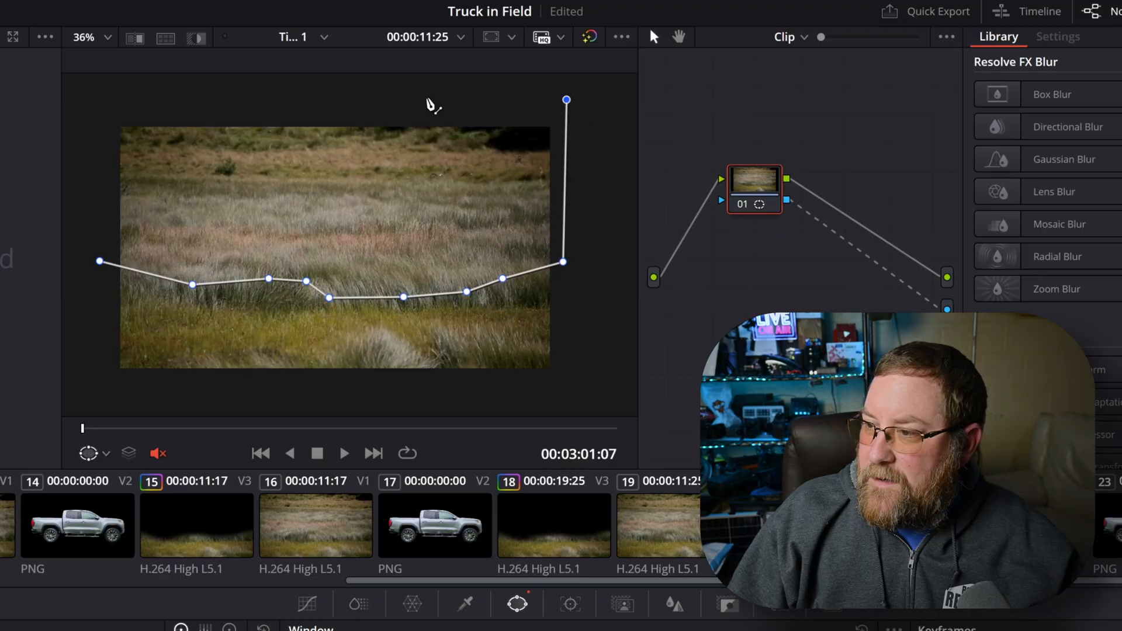
left_click(102, 97)
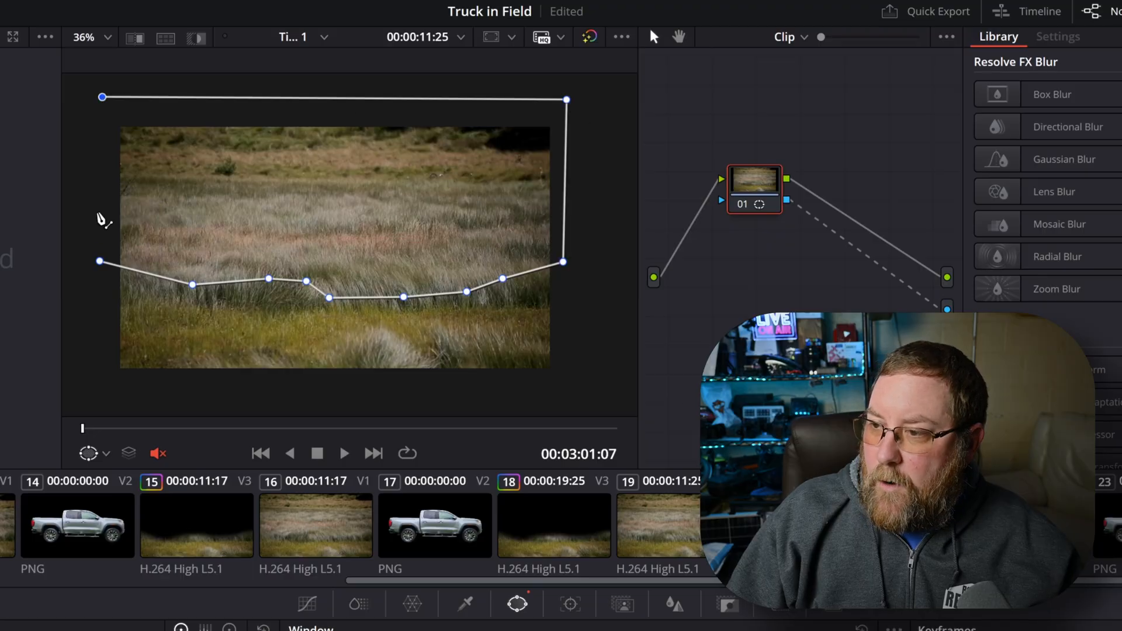
left_click(100, 262)
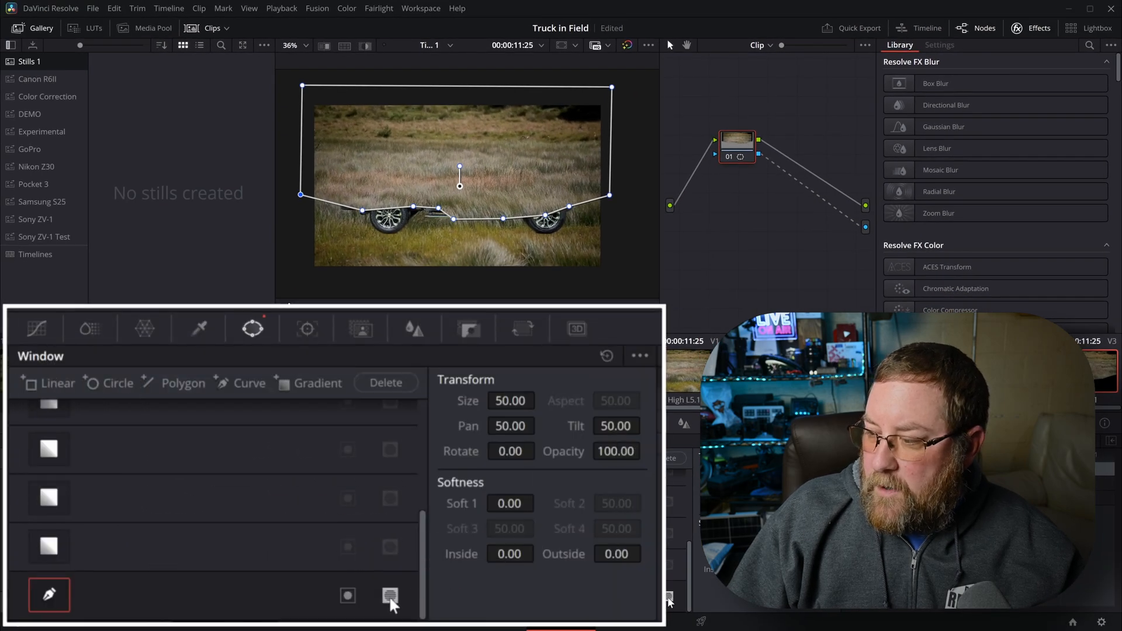
left_click(669, 597)
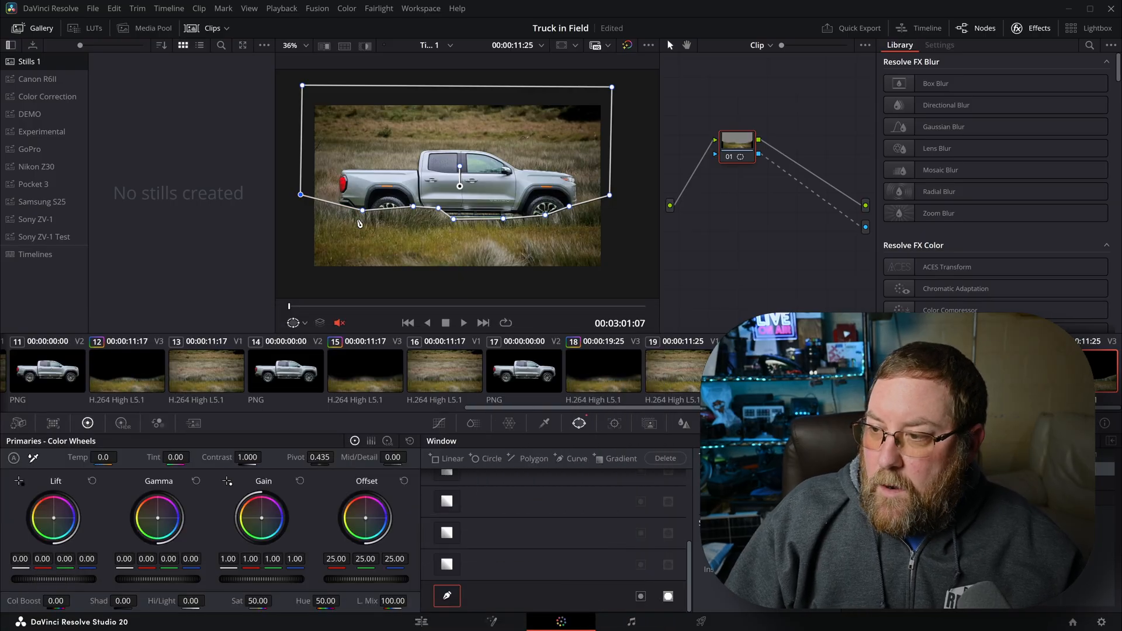
Smooth the curve window's points around the rear wheel and the start of the running board into gentle Bezier curves
scroll(359, 222, "up", 5)
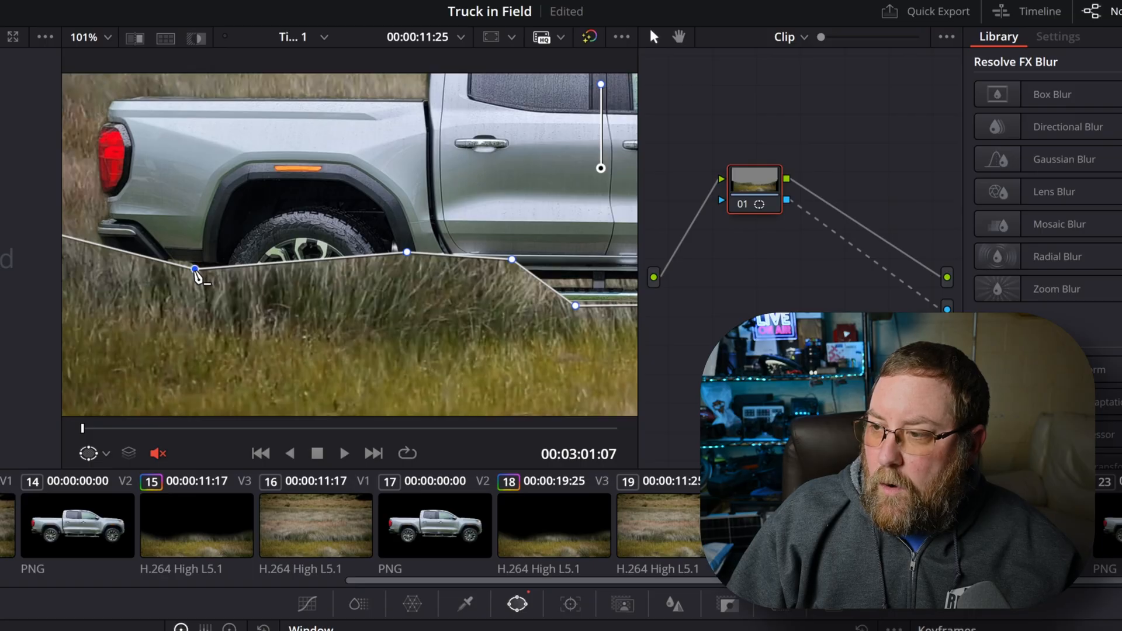
left_click_drag(196, 270, 305, 285)
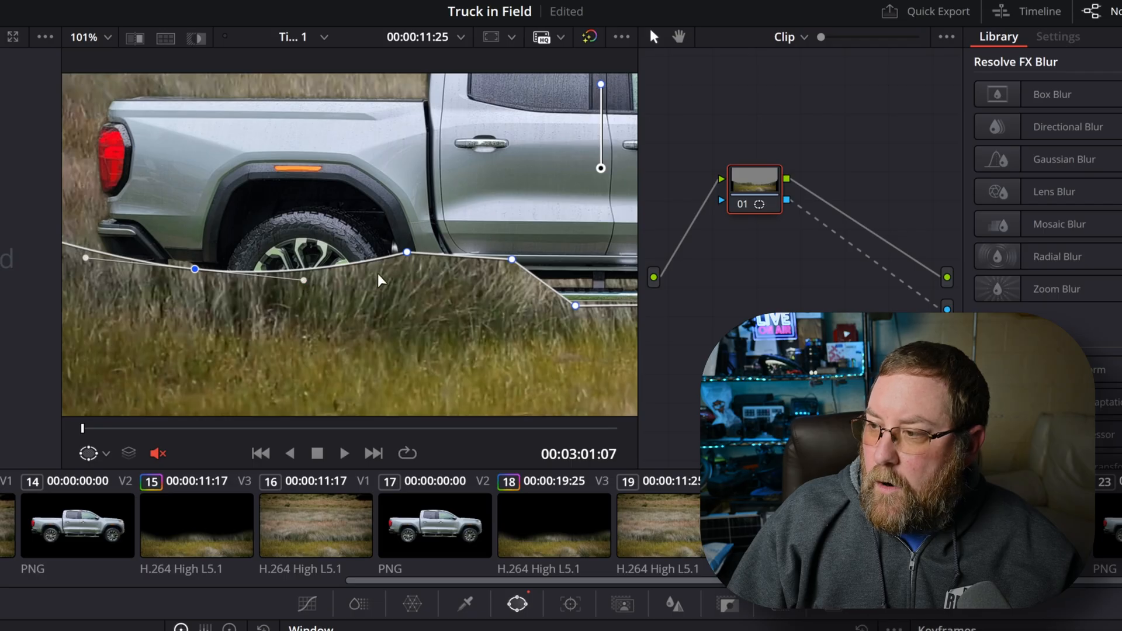
left_click_drag(408, 254, 356, 262)
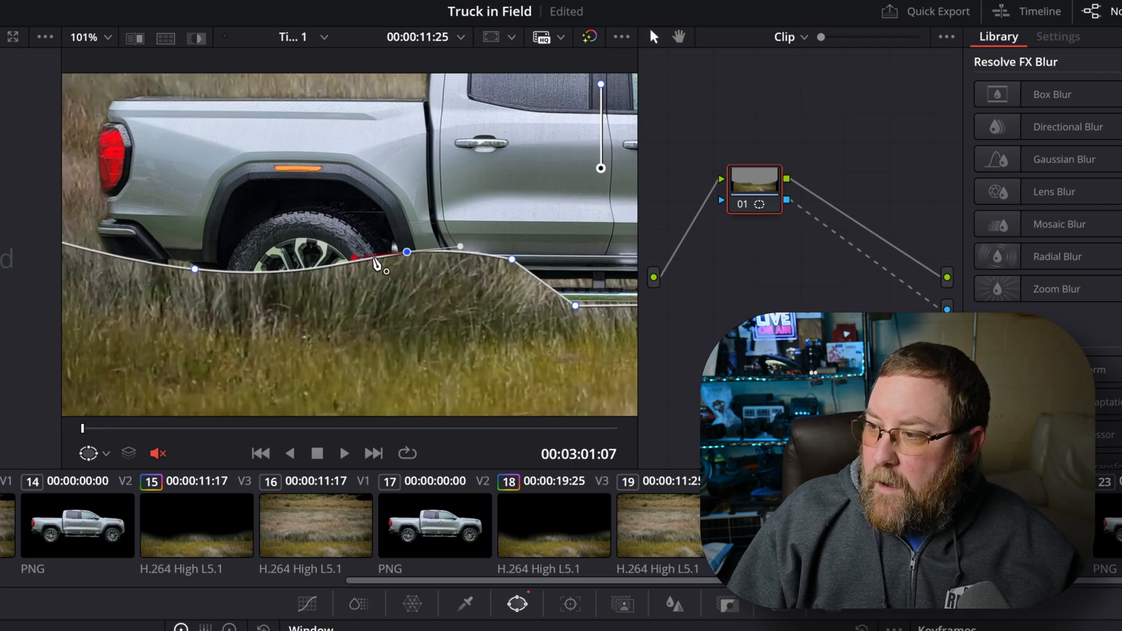
left_click_drag(512, 260, 331, 268)
left_click_drag(272, 242, 320, 240)
left_click_drag(380, 267, 387, 251)
Smooth the curve window's points from the running board past the front wheel to the point beyond the frame's edge
left_click_drag(504, 191, 268, 200)
left_click_drag(244, 249, 312, 239)
left_click_drag(419, 233, 457, 228)
left_click_drag(519, 197, 570, 185)
mouse_move(470, 208)
left_mouse_down()
mouse_move(467, 224)
mouse_move(453, 221)
left_mouse_up()
left_click_drag(522, 196, 550, 199)
key("ctrl+z")
left_click_drag(499, 188, 465, 150)
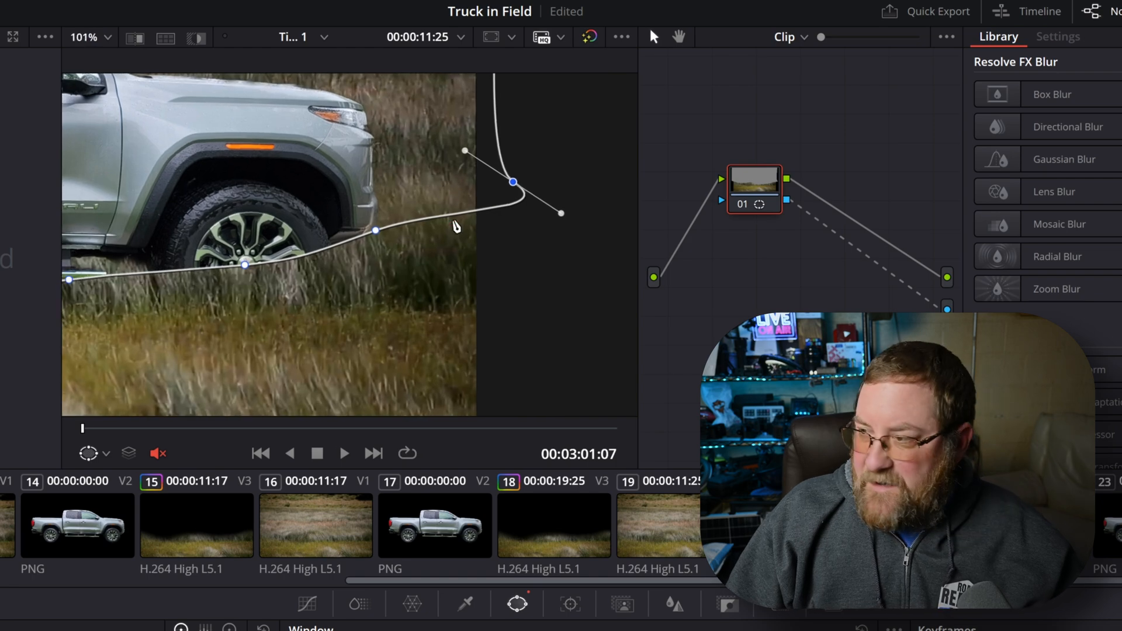
key("shift+z")
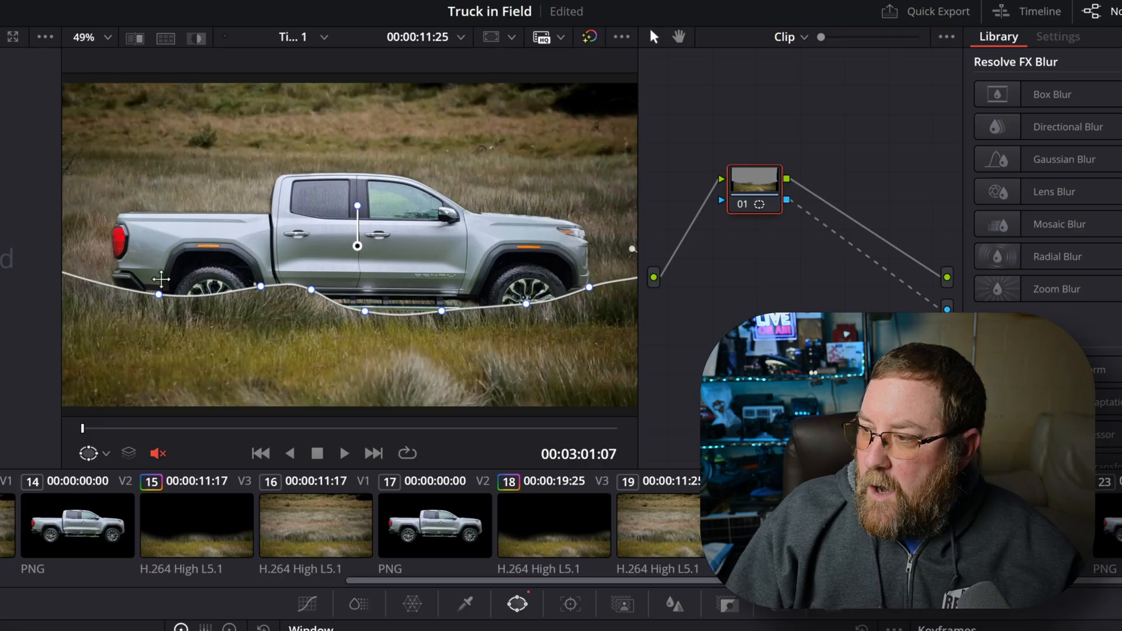
Feather the curve window's edge with an outside softness of 4.84 and an inside softness slightly above 10.56
scroll(187, 304, "up", 5)
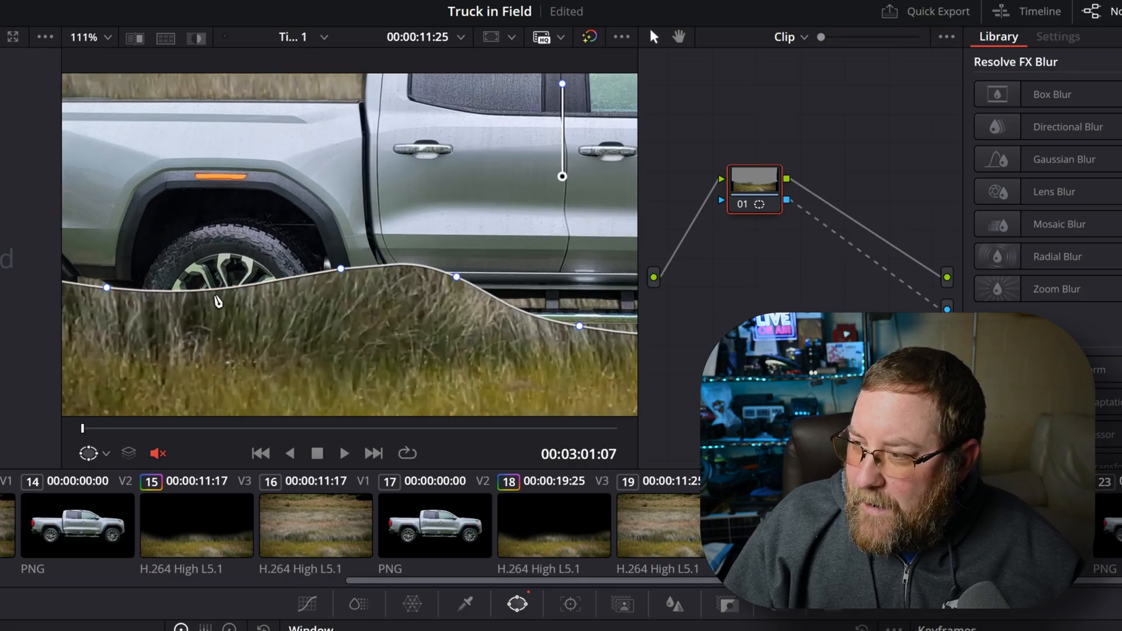
scroll(217, 301, "up", 2)
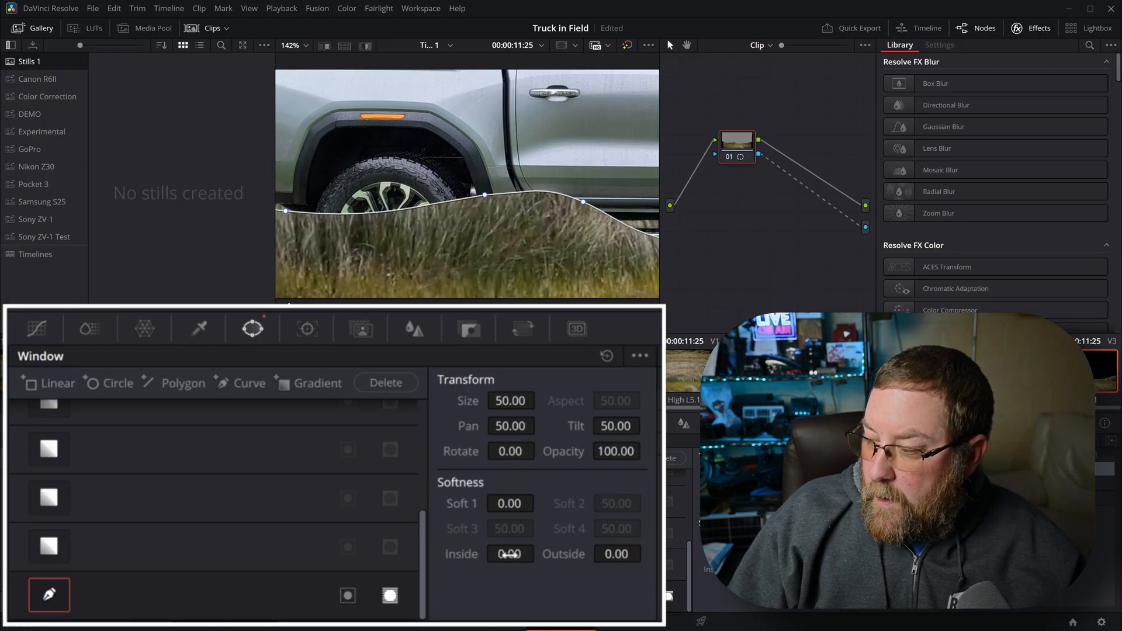
left_click_drag(509, 554, 540, 552)
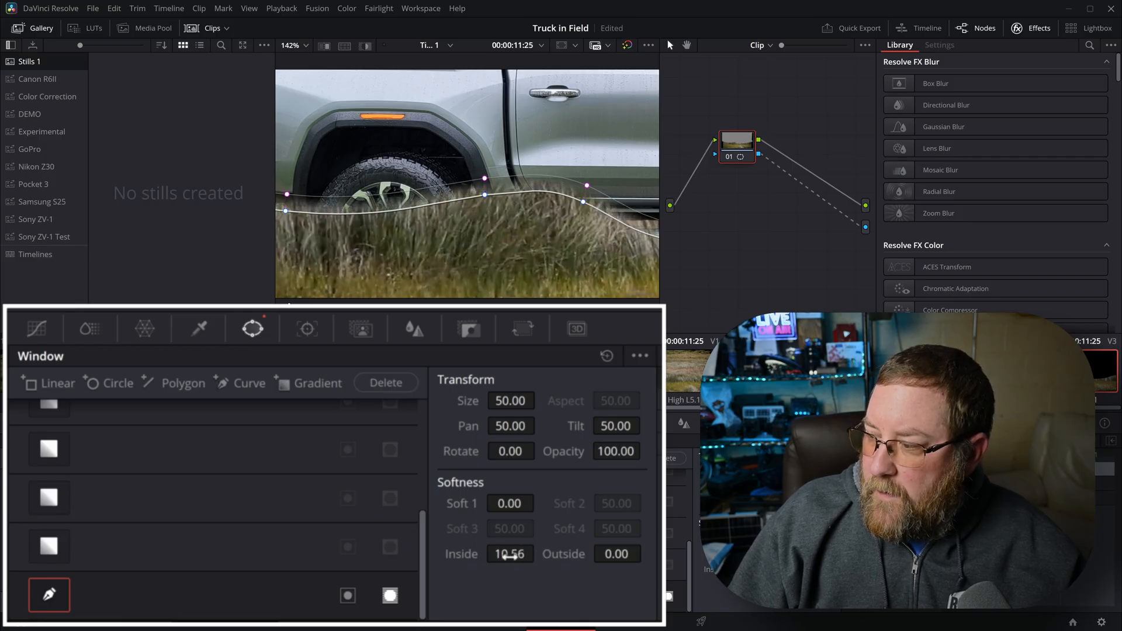
left_click_drag(620, 554, 643, 553)
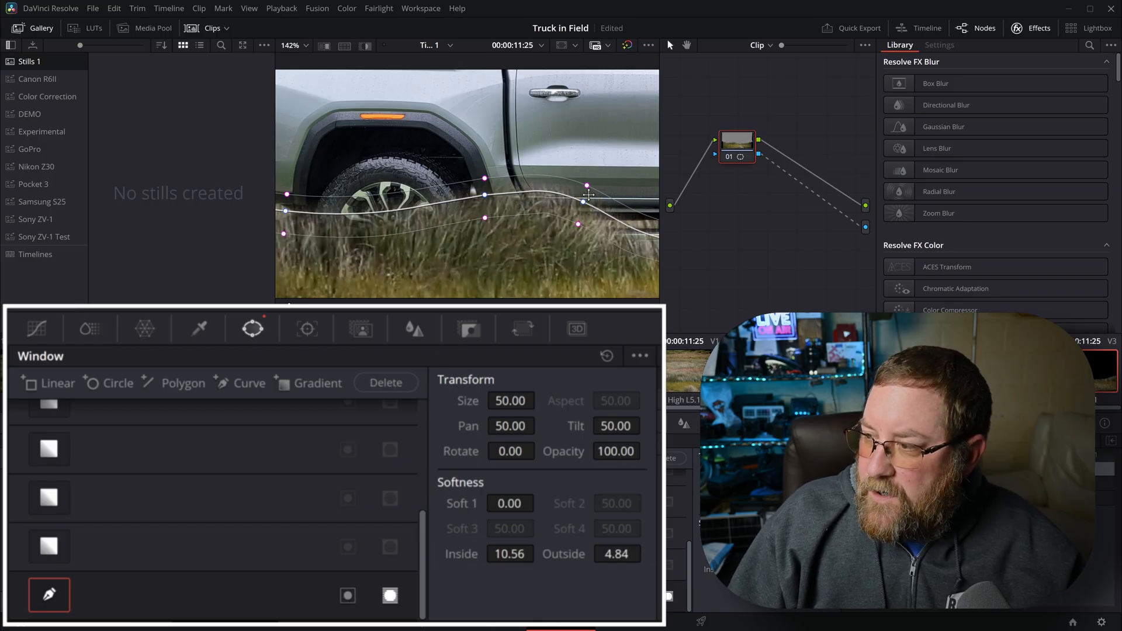
left_click_drag(508, 555, 538, 549)
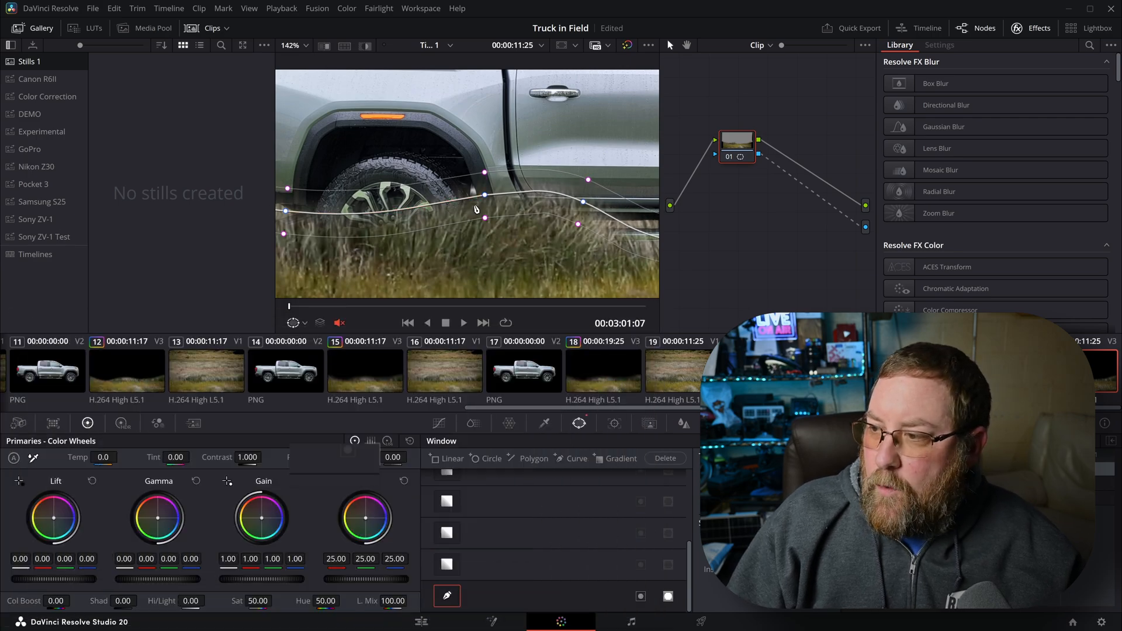
key("shift+z")
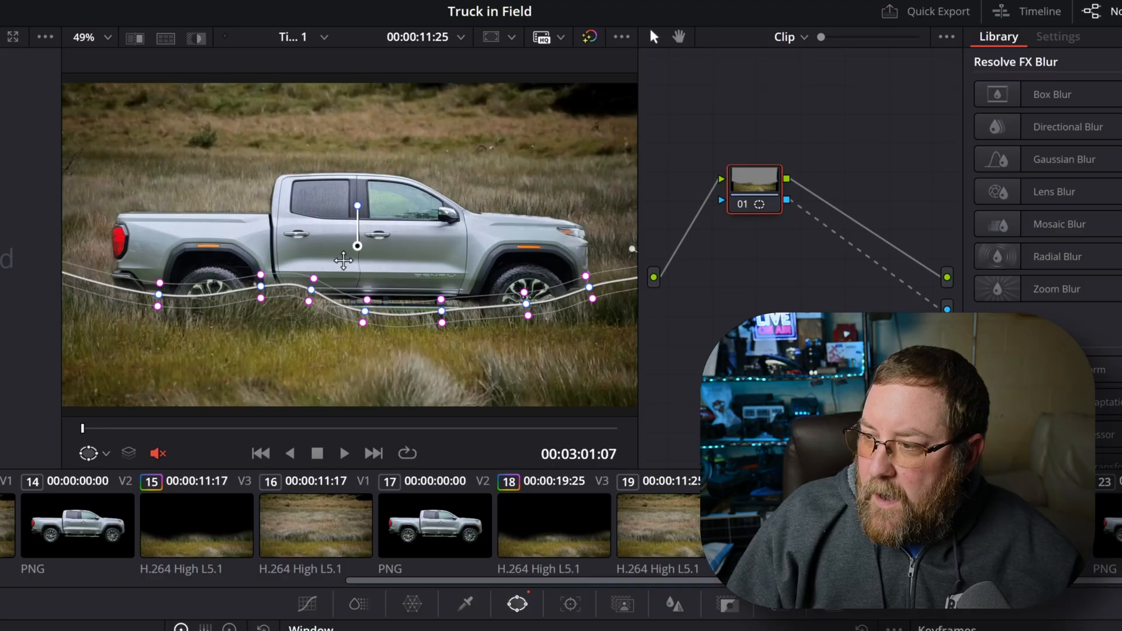